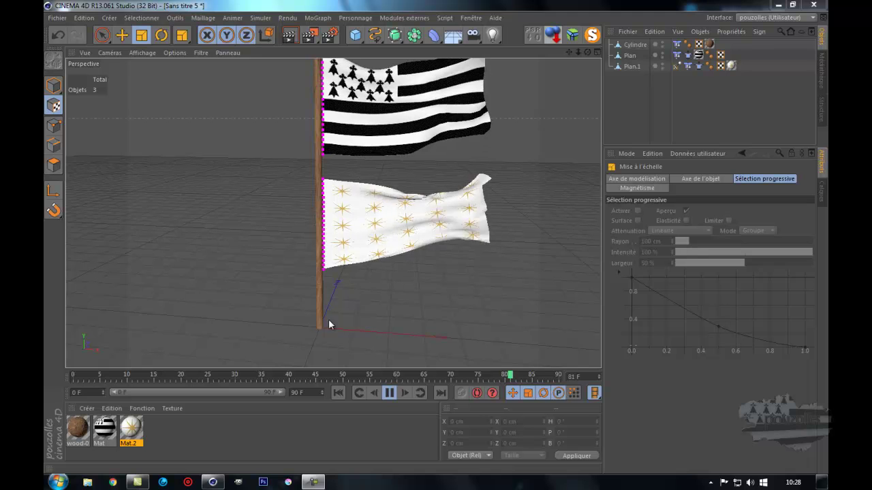
Return the animation to its first frame and inspect the texture tag settings of the striped flag
left_click(339, 392)
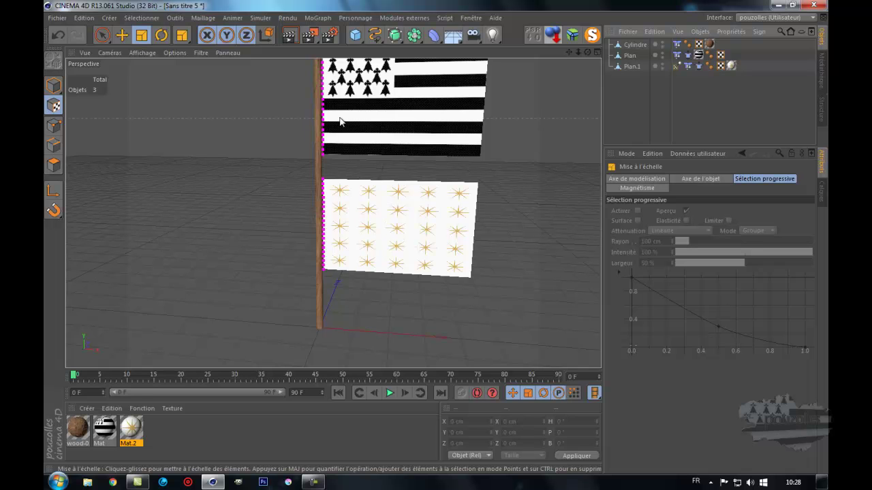
left_click(374, 107)
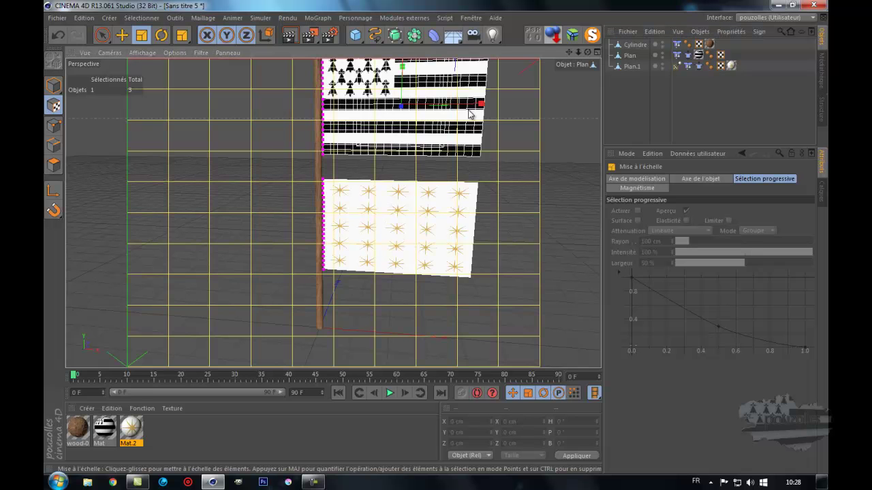
left_click(606, 99)
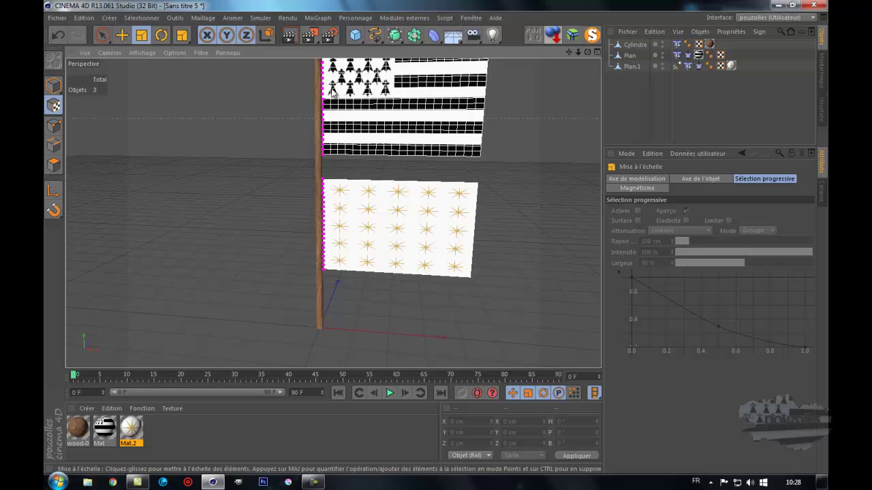
left_click(412, 100)
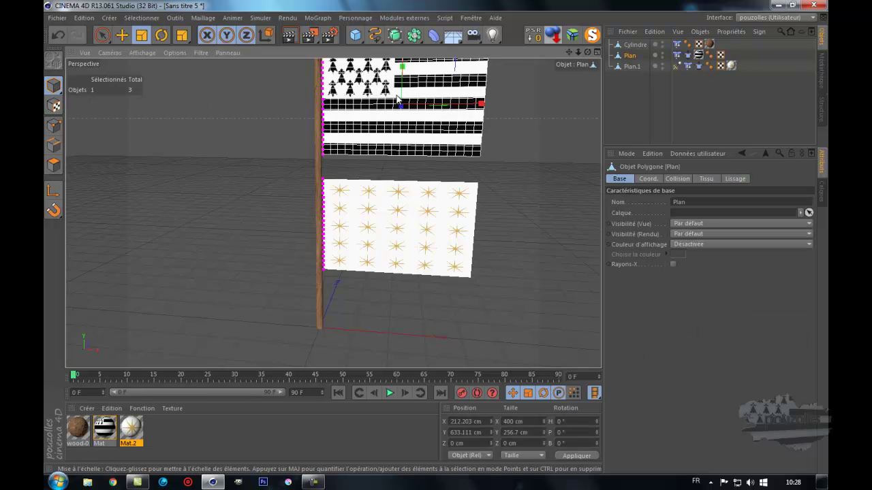
left_click(699, 55)
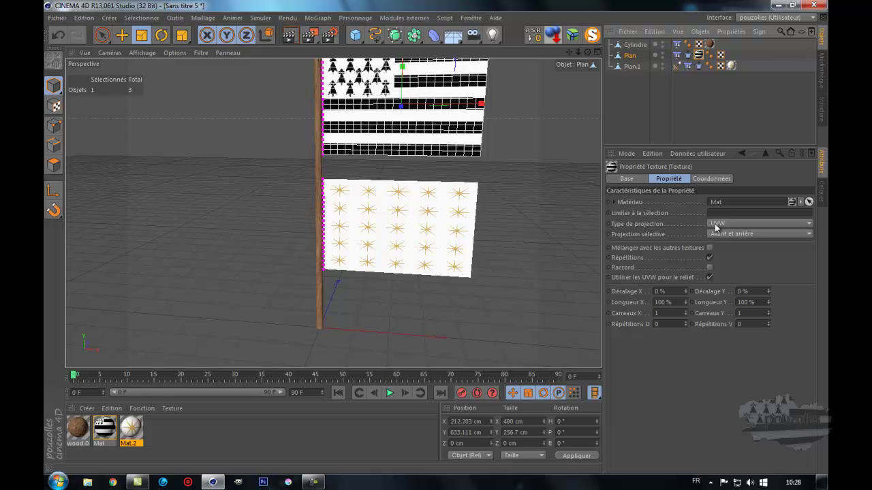
Inspect the texture tag of the lower starred flag and the colour settings of its material Mat.2
left_click(631, 65)
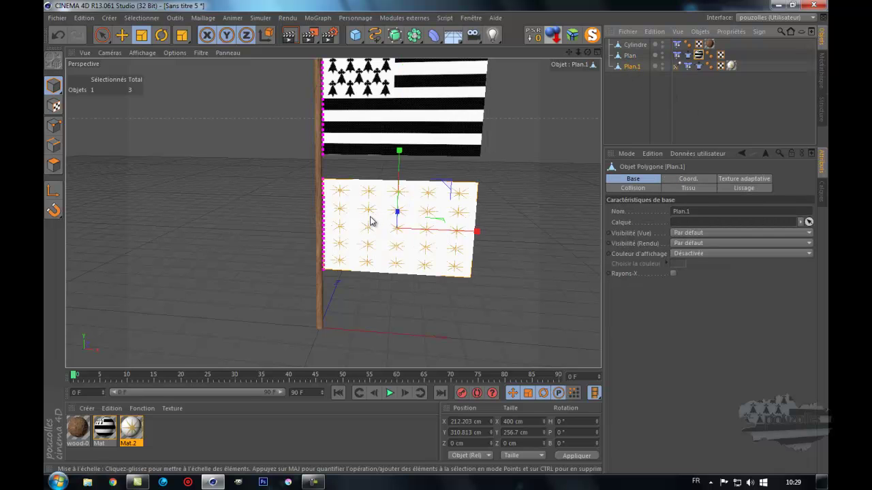
left_click(731, 67)
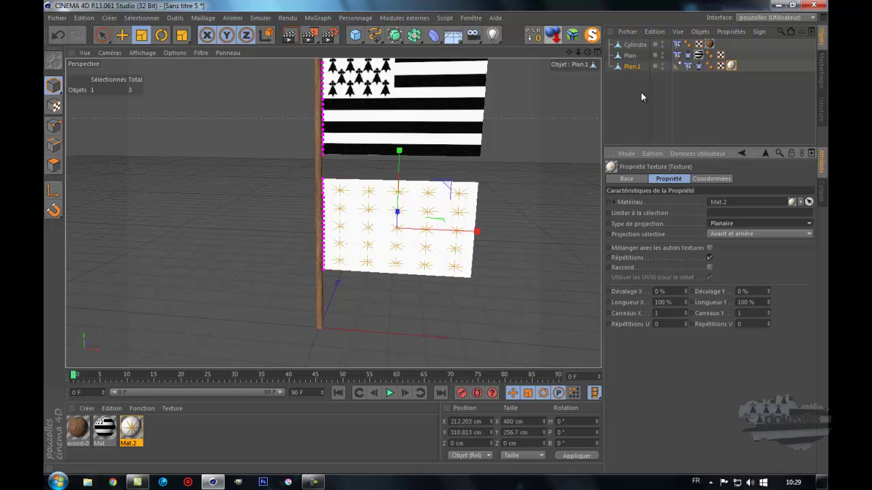
left_click(132, 431)
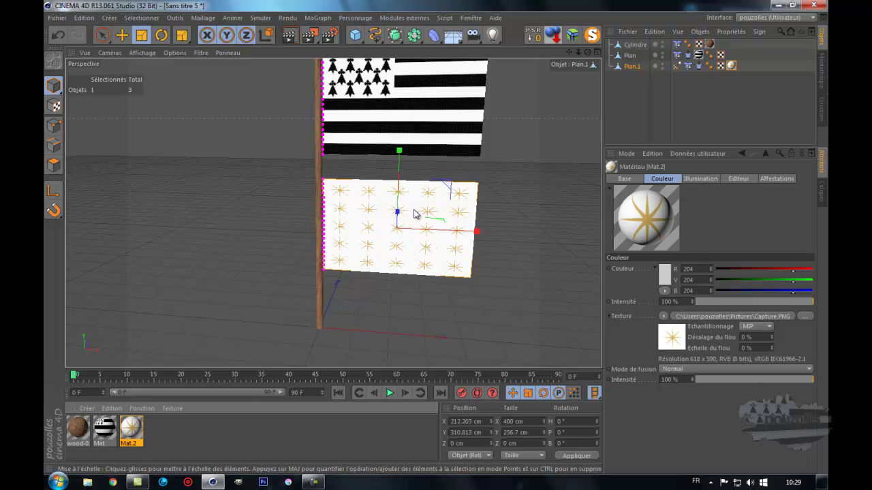
Delete the pole cylinder and both flag planes from the scene
left_click_drag(633, 95, 635, 44)
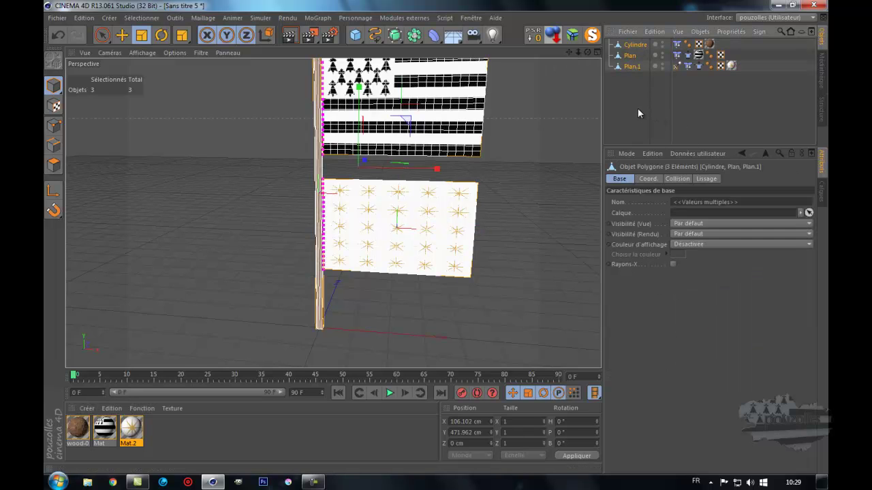
key("Delete")
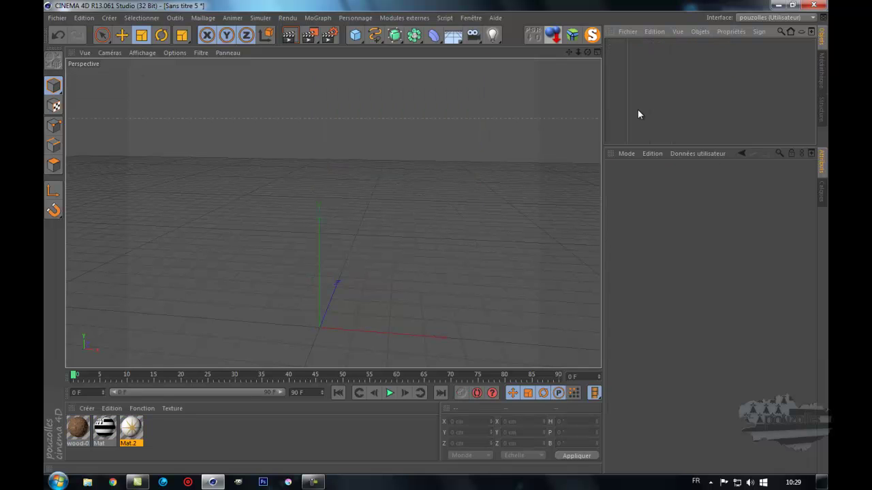
Add a plane to the scene and set its orientation to +Z so it stands upright
left_click(355, 35)
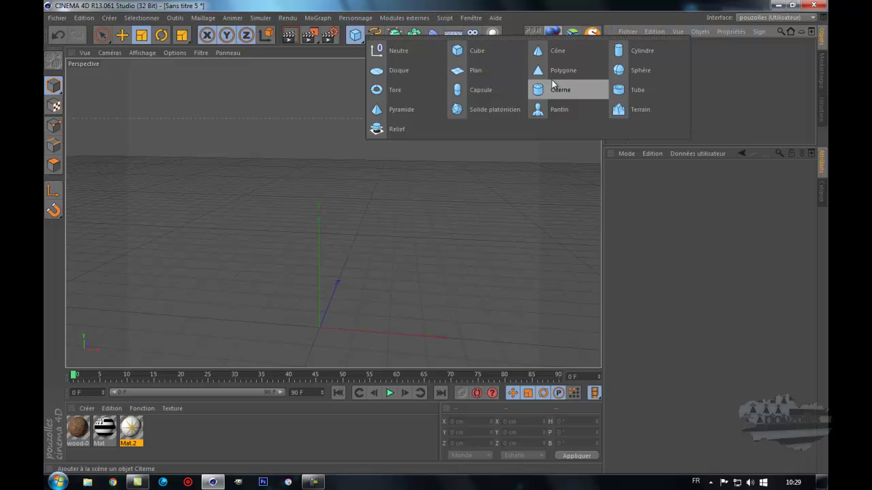
left_click(469, 70)
left_click_drag(569, 52, 439, 235)
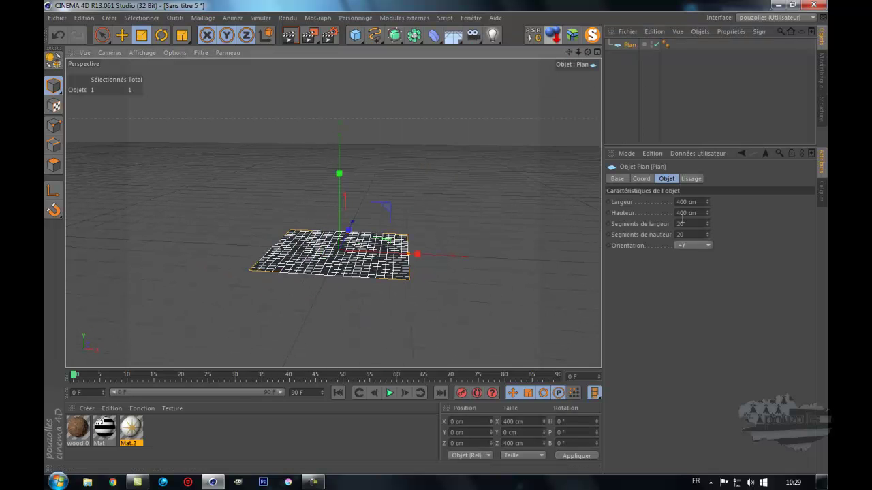
left_click(690, 246)
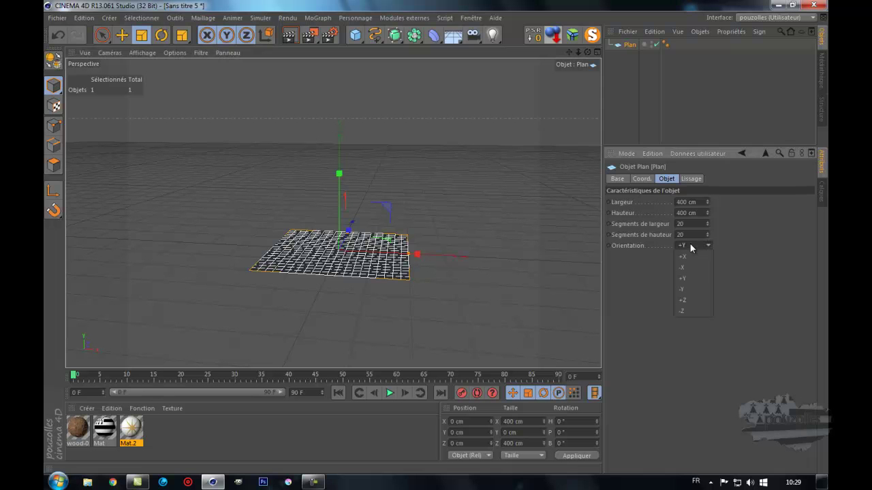
left_click(696, 301)
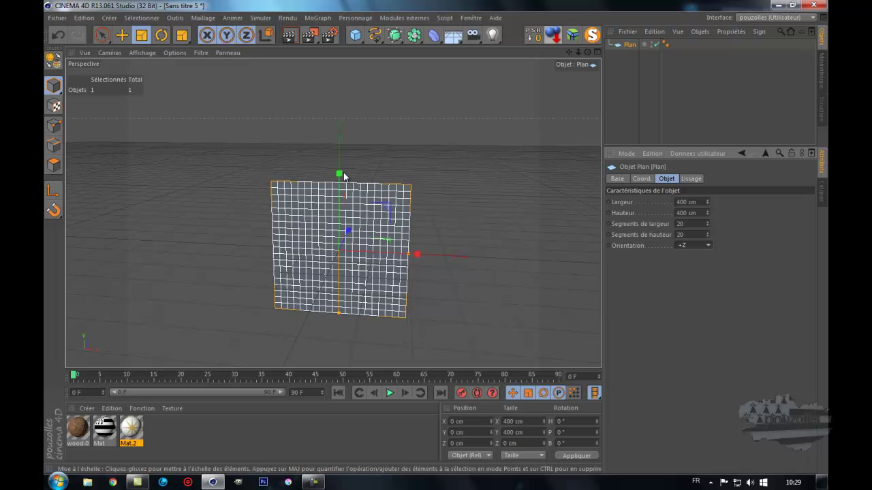
Resize the upright plane to a flag shape about 424 cm wide and 269 cm high
left_click_drag(341, 173, 341, 171)
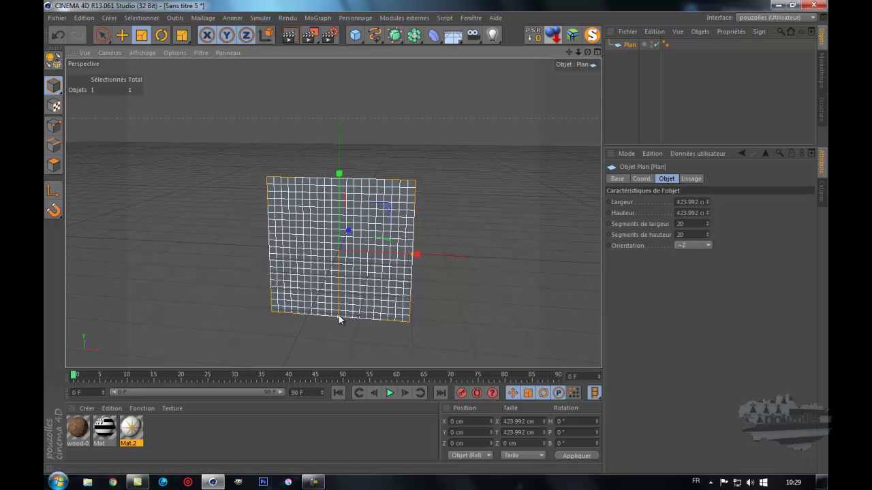
left_click_drag(338, 315, 342, 292)
left_click_drag(588, 52, 435, 238)
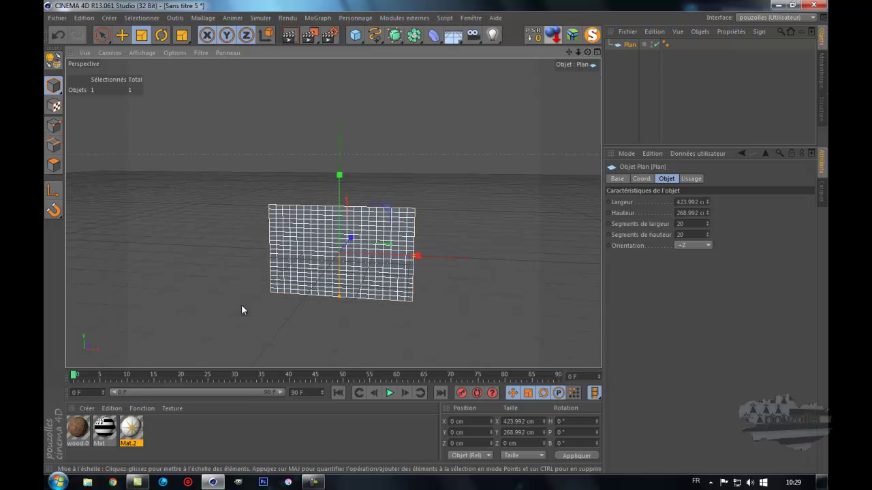
left_click(104, 427)
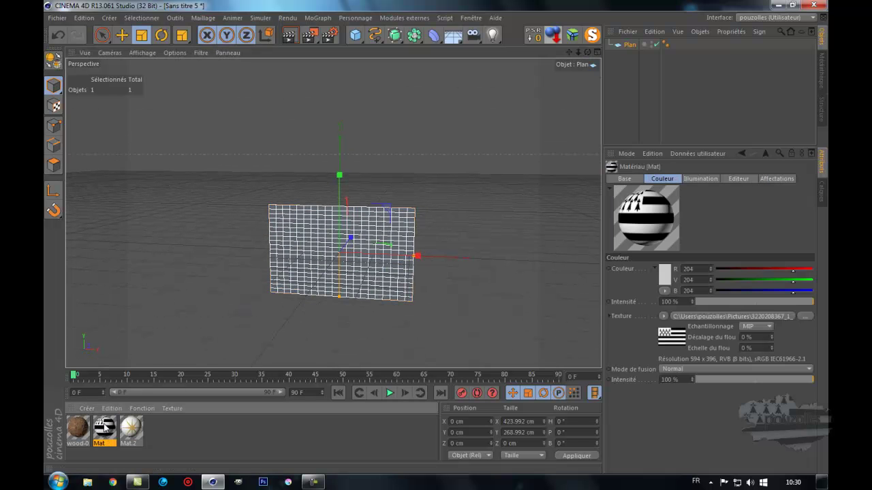
double_click(104, 427)
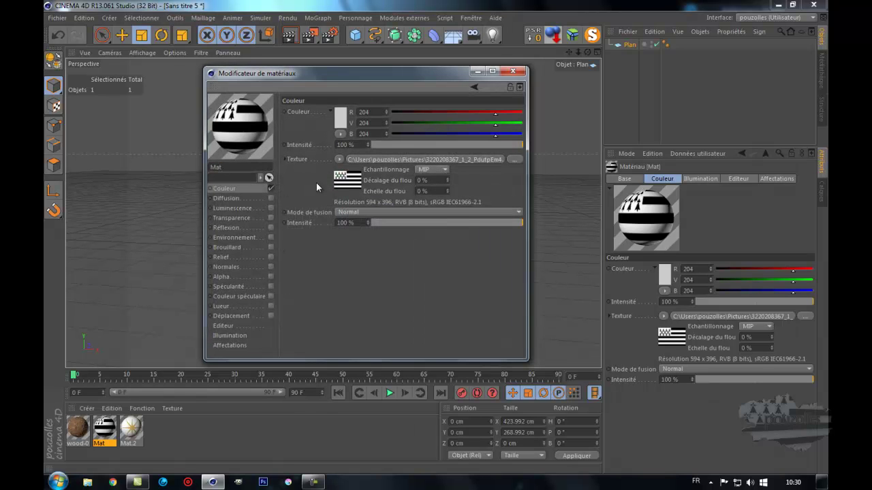
left_click(514, 159)
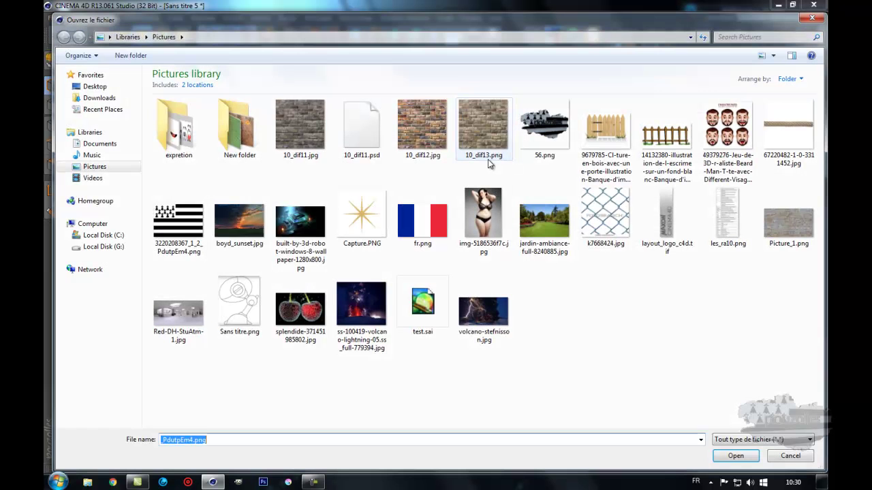
left_click(183, 233)
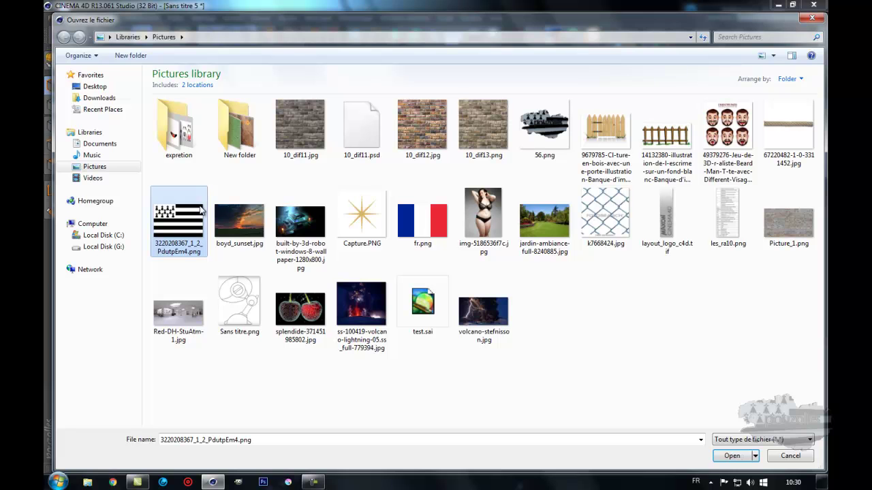
key("Return")
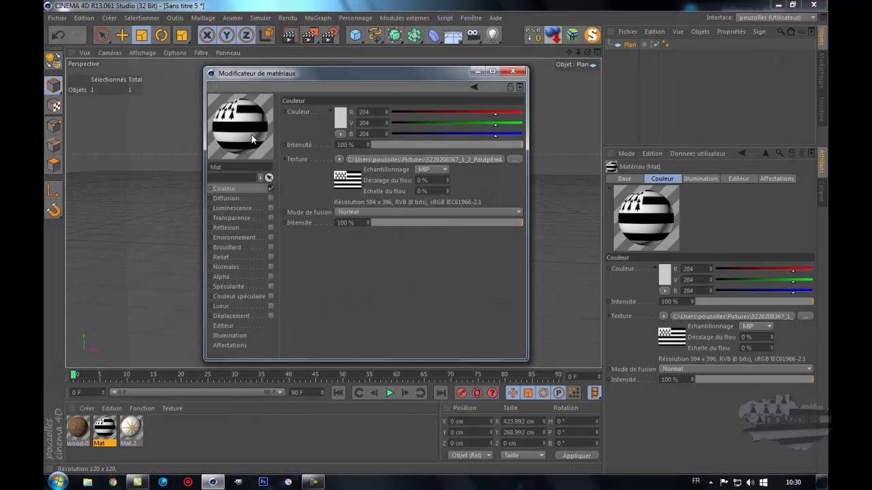
left_click_drag(247, 136, 632, 48)
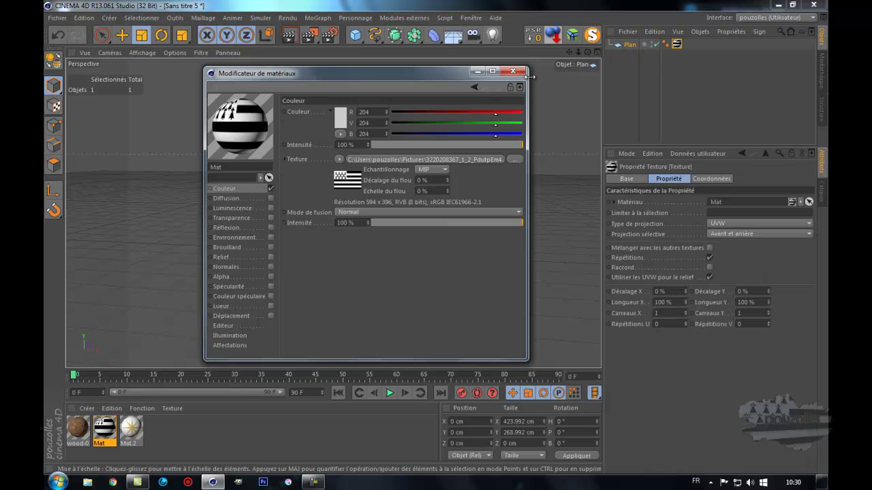
left_click(512, 71)
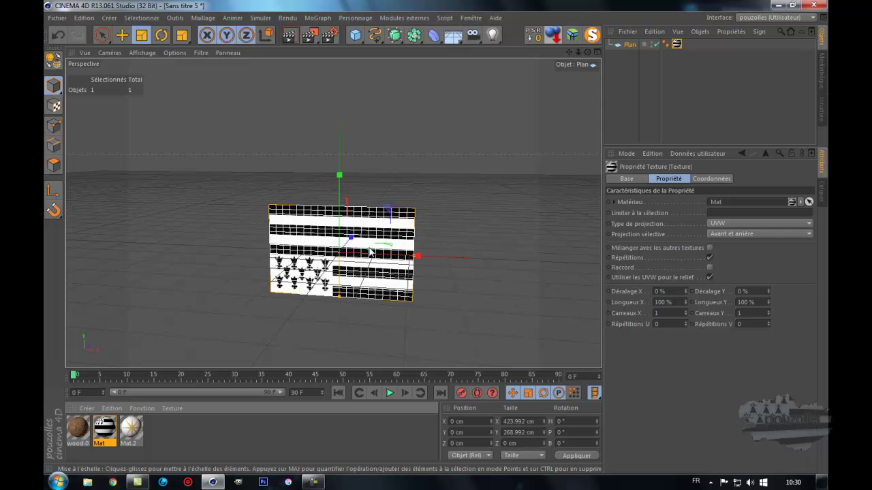
Set the flag plane's orientation to -Z to turn its texture the right way up
left_click_drag(589, 52, 392, 151)
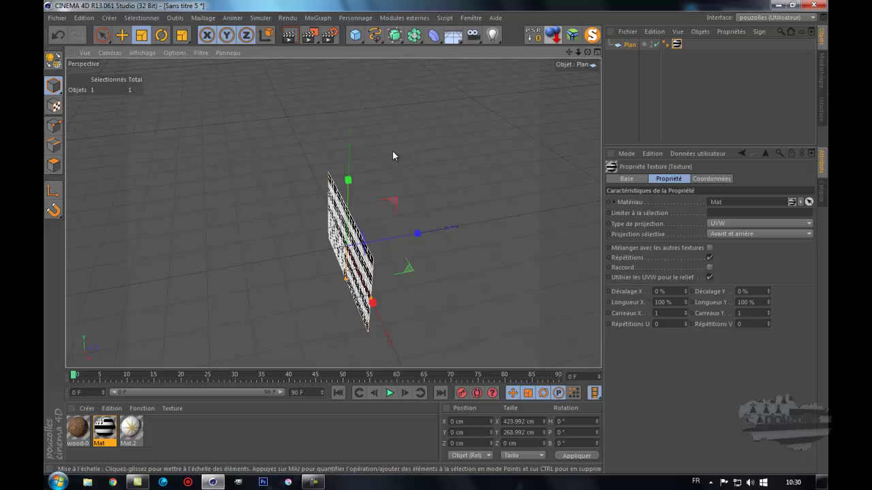
left_click(122, 35)
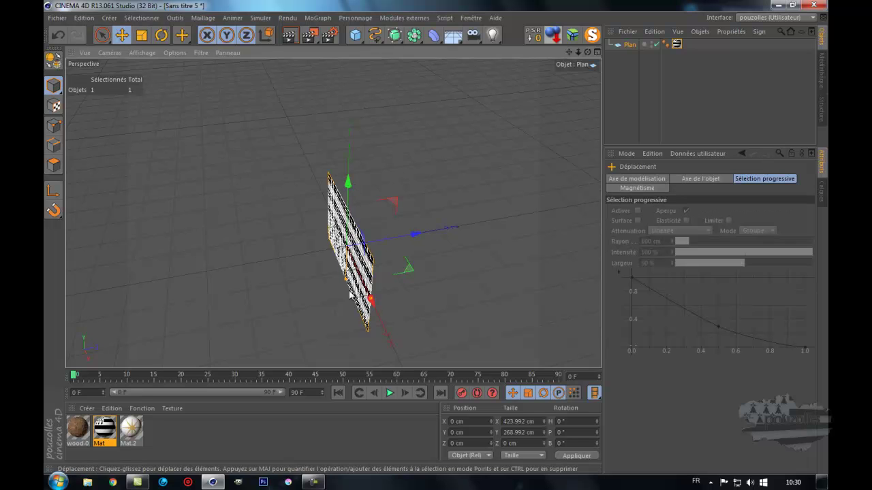
left_click(634, 46)
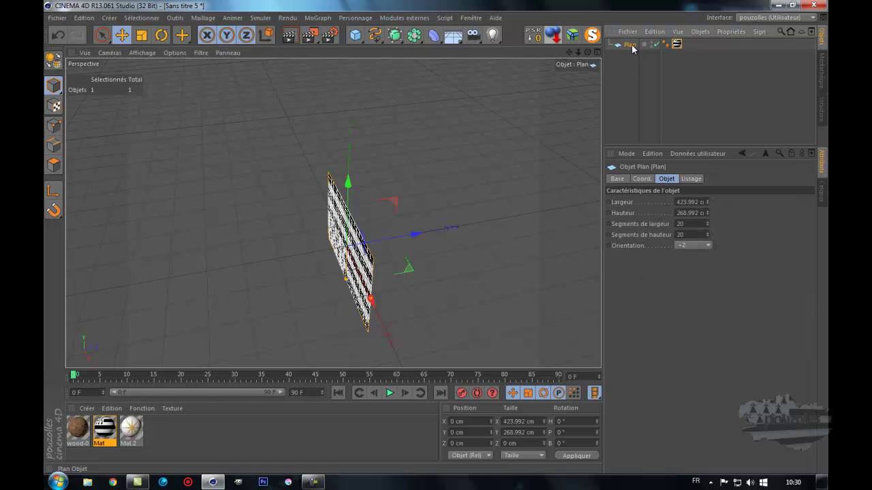
left_click(687, 244)
left_click(692, 314)
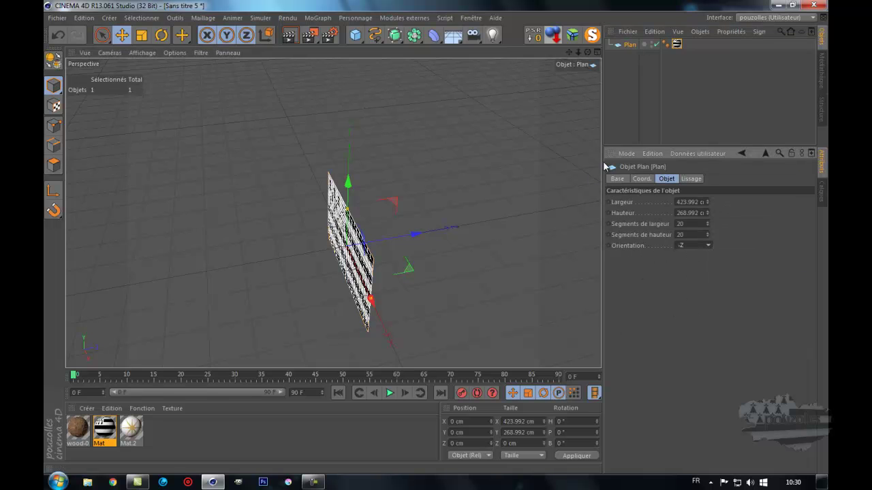
left_click_drag(437, 237, 440, 238, "alt")
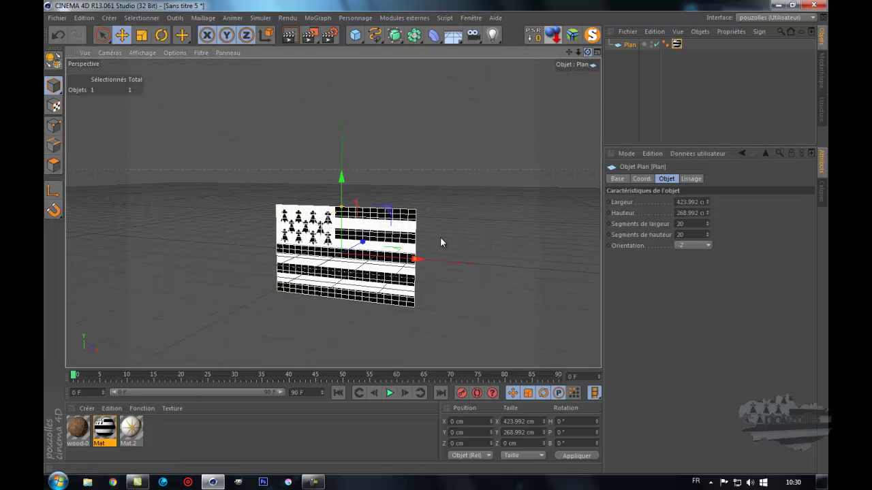
scroll(470, 160, "down", 1)
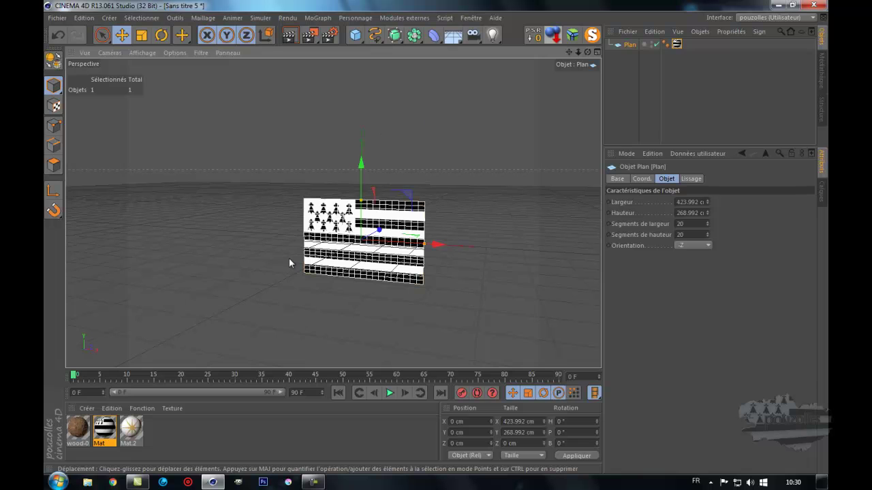
Add a cylinder for the flagpole and set its radius to 10 cm
left_click(356, 35)
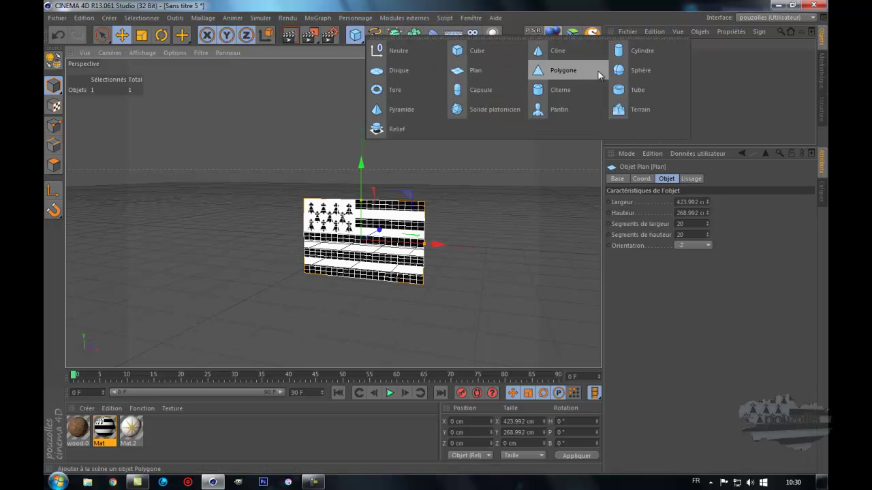
left_click(633, 51)
left_click(682, 202)
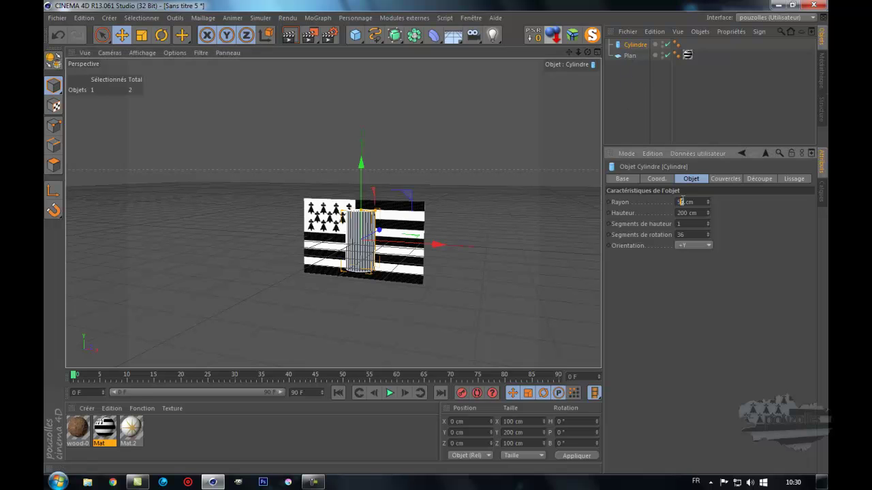
type("10")
key("Return")
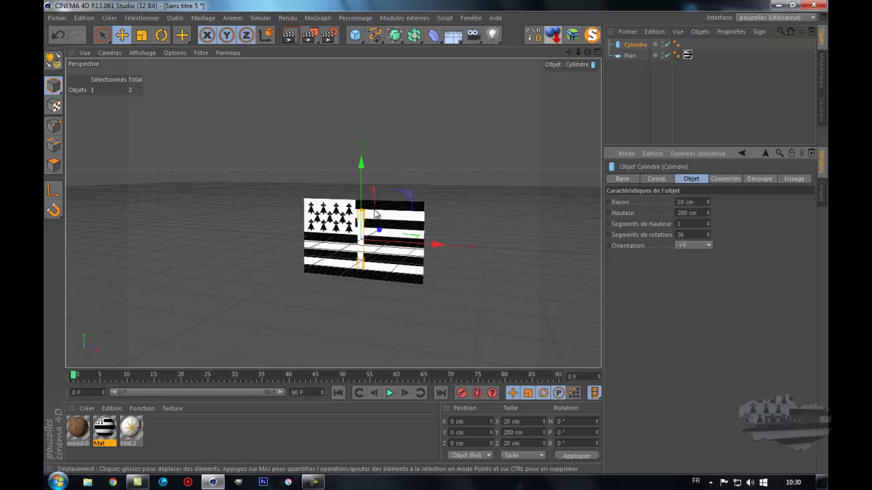
Stretch the pole cylinder to a height of about 1194 cm and place it onto the floor
left_click_drag(362, 214, 370, 65)
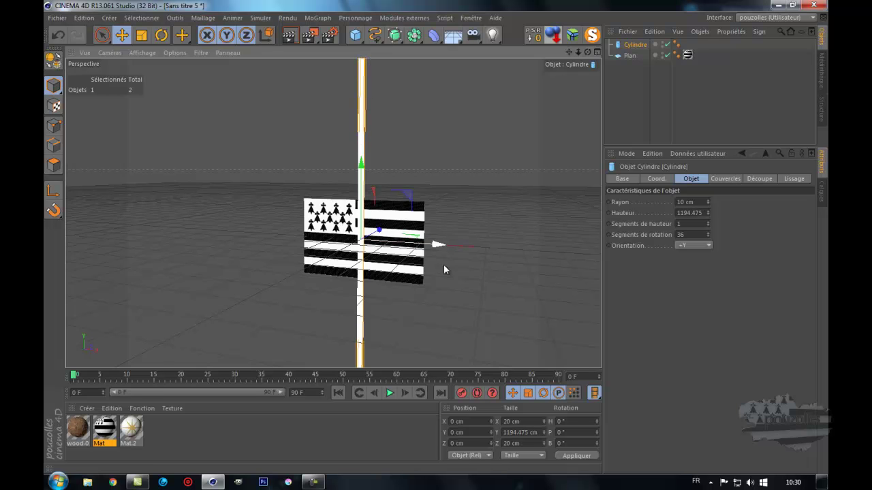
scroll(477, 279, "down", 6)
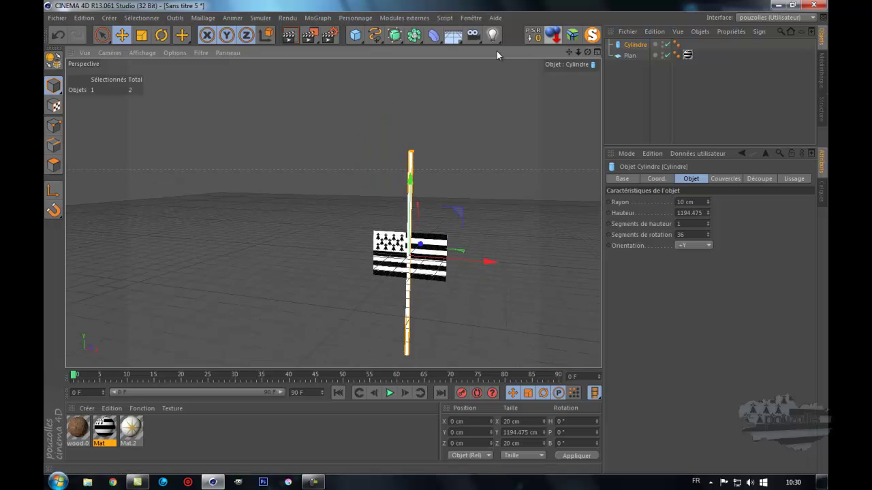
left_click(552, 36)
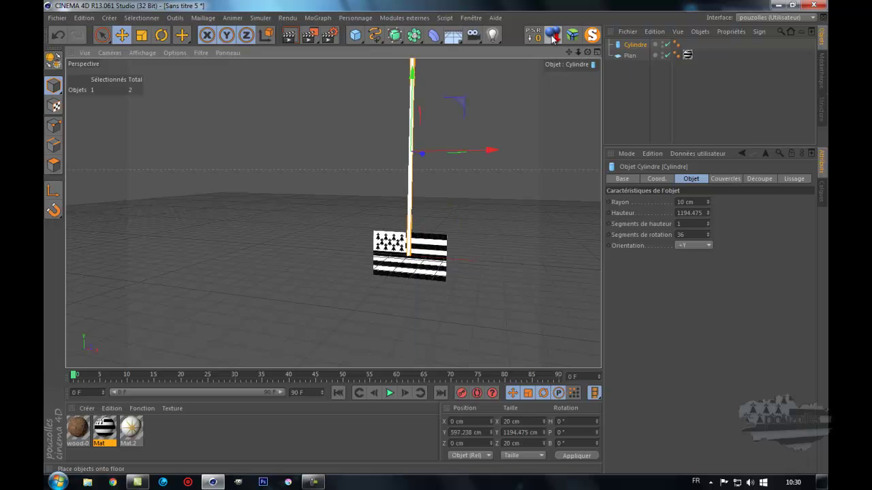
Move the flag plane to about X 225 cm and Y 1018 cm so its side edge meets the upper part of the pole
left_click(419, 266)
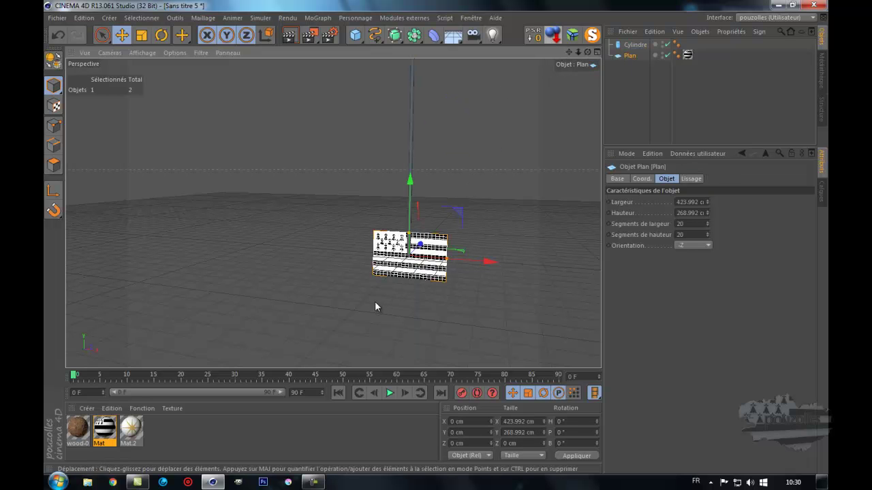
middle_click(375, 302)
middle_click(408, 286)
scroll(410, 282, "down", 4)
scroll(410, 282, "down", 3)
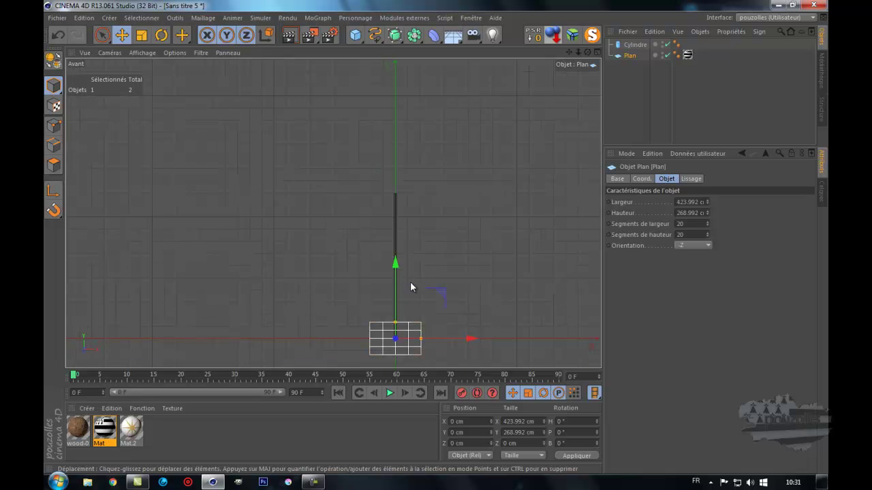
left_click_drag(395, 265, 408, 143)
scroll(399, 222, "up", 5)
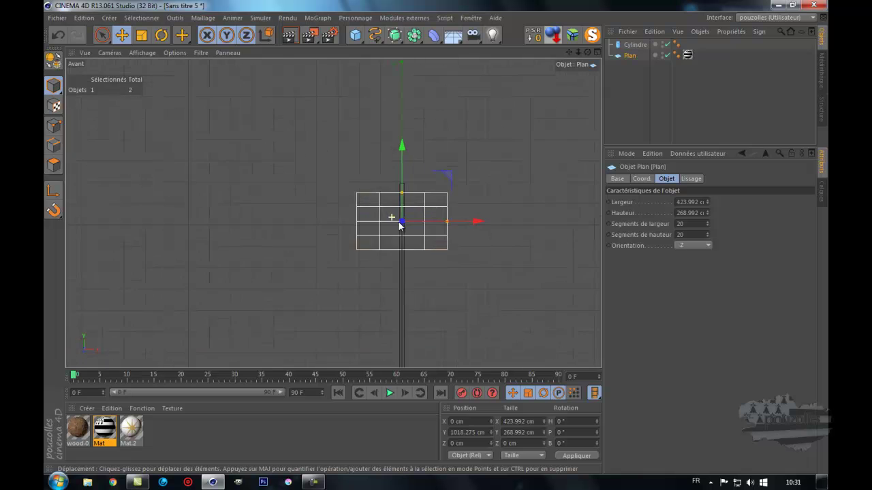
scroll(400, 222, "up", 2)
left_click_drag(481, 220, 585, 214)
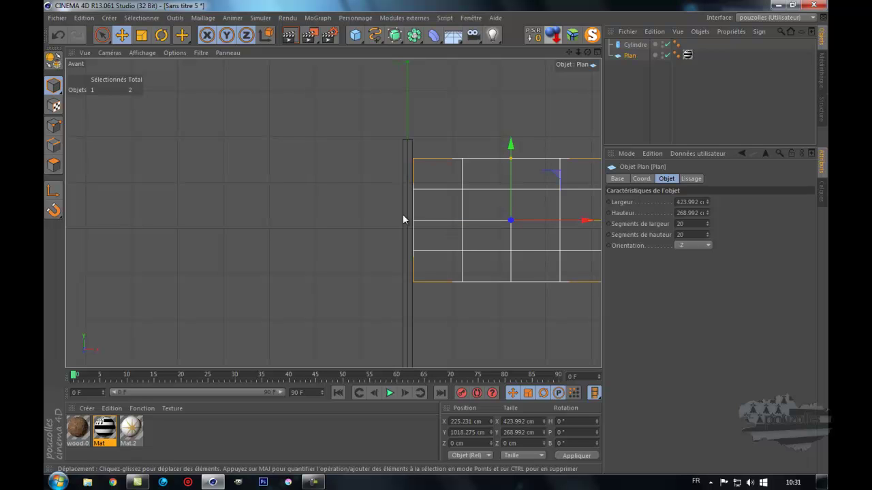
Set the flag plane's width segments and height segments to 25 each
middle_click(286, 194)
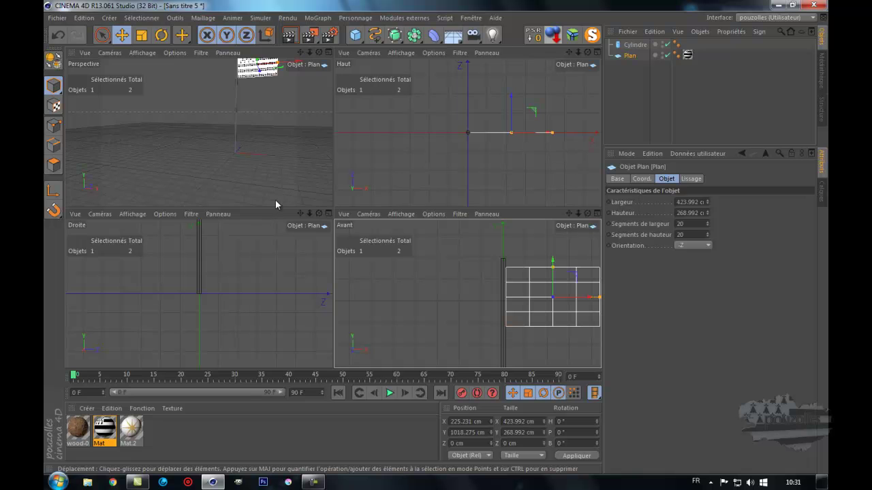
middle_click(262, 188)
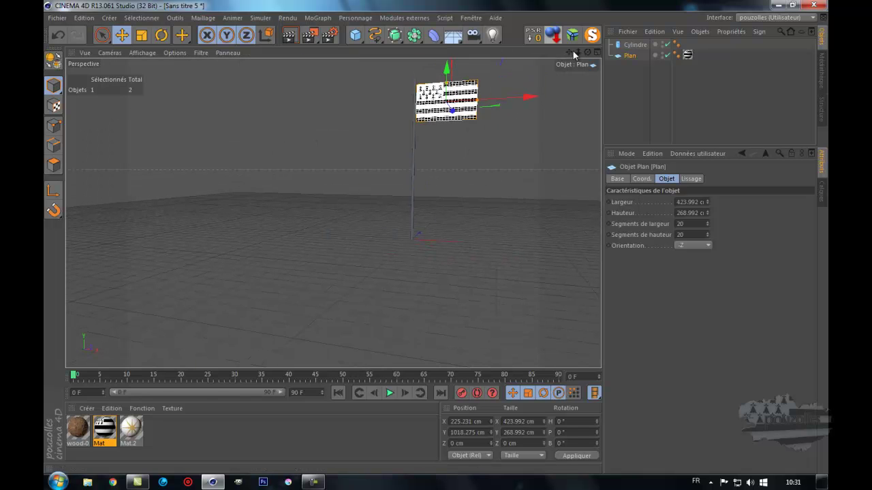
left_click_drag(431, 281, 435, 237)
scroll(436, 193, "up", 4)
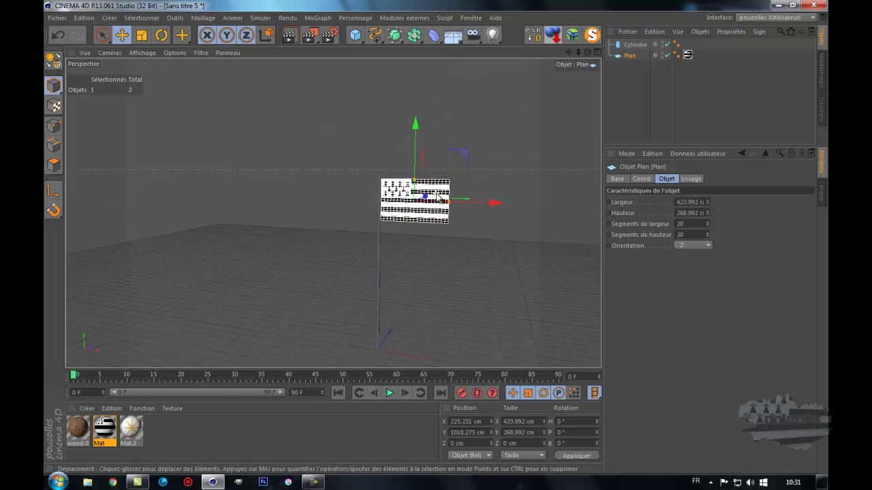
scroll(437, 196, "up", 6)
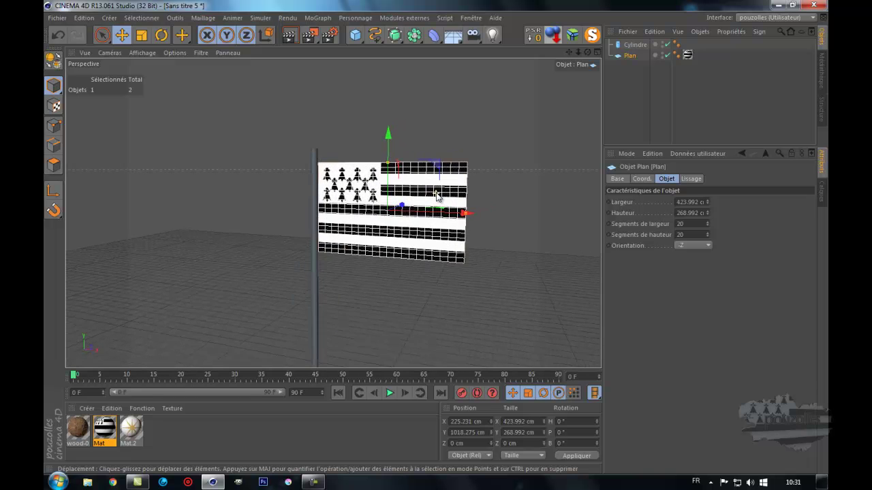
scroll(437, 196, "up", 2)
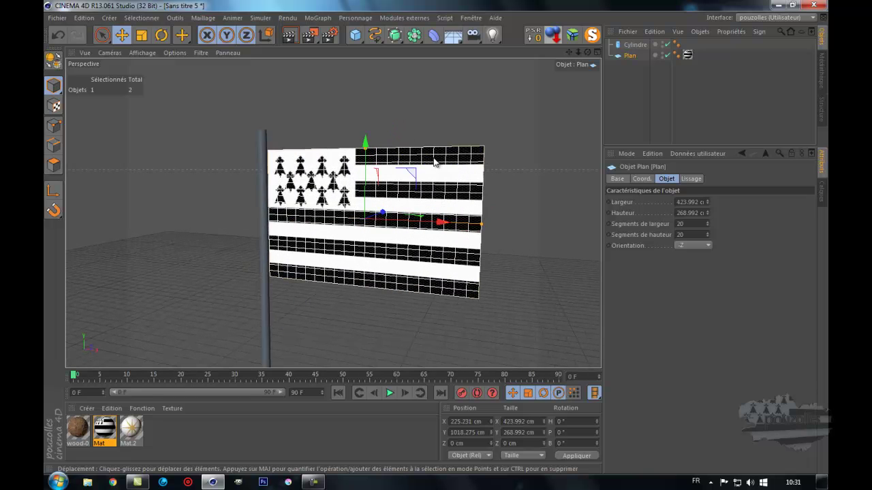
double_click(690, 223)
type("4")
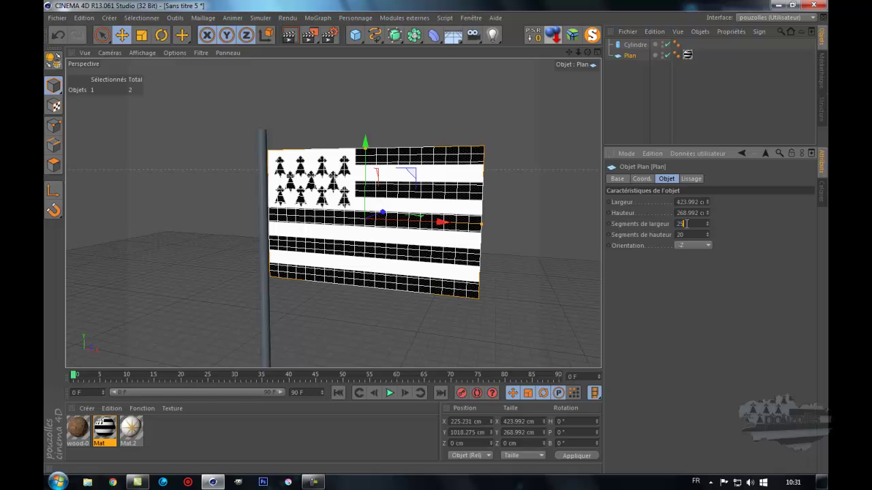
double_click(686, 233)
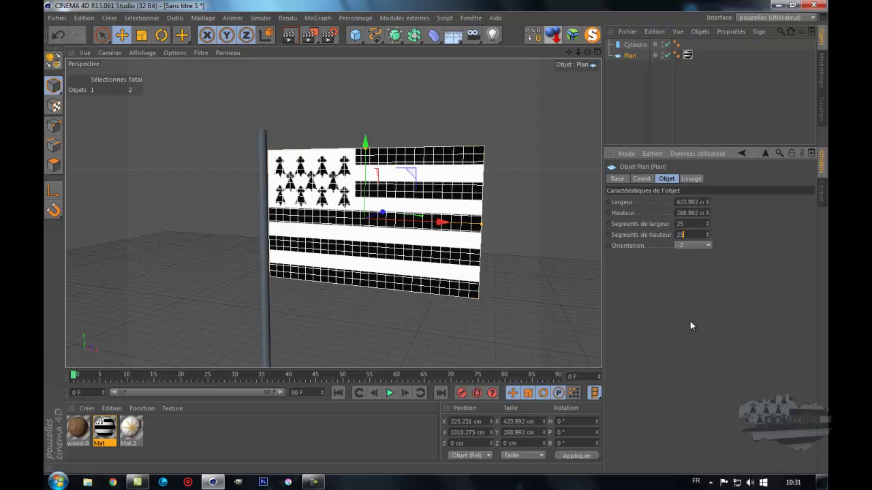
key("Return")
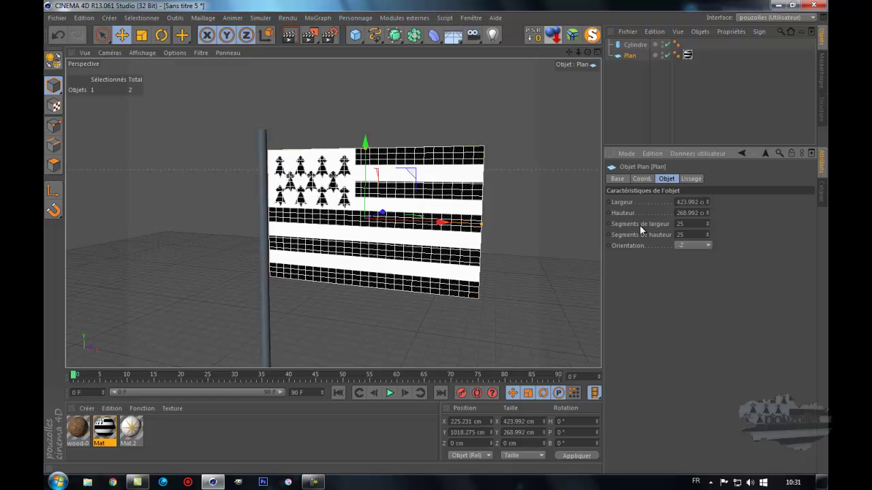
Play the animation briefly to check the flag without any simulation, and return to the first frame
left_click(405, 174)
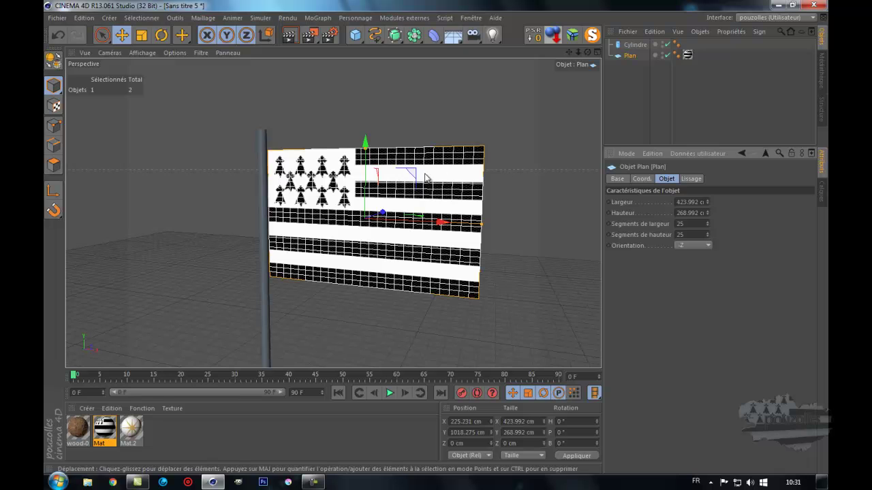
left_click_drag(568, 52, 422, 114)
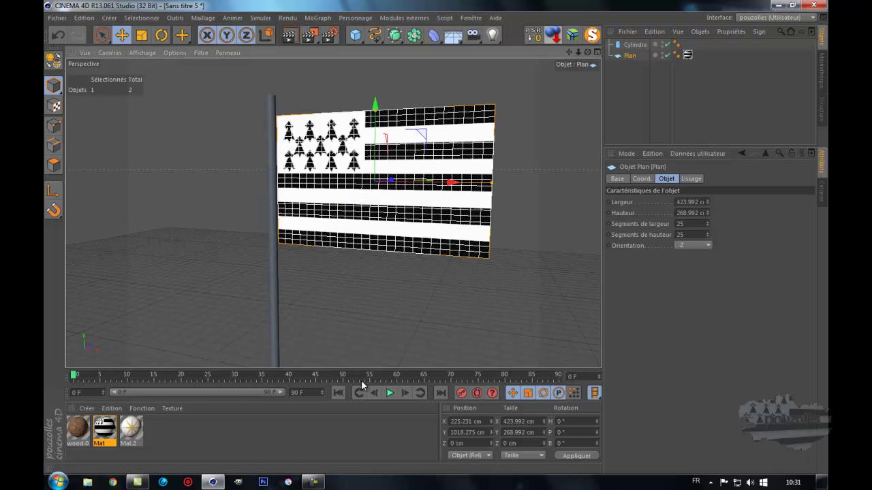
left_click(390, 393)
left_click(390, 393)
left_click(338, 393)
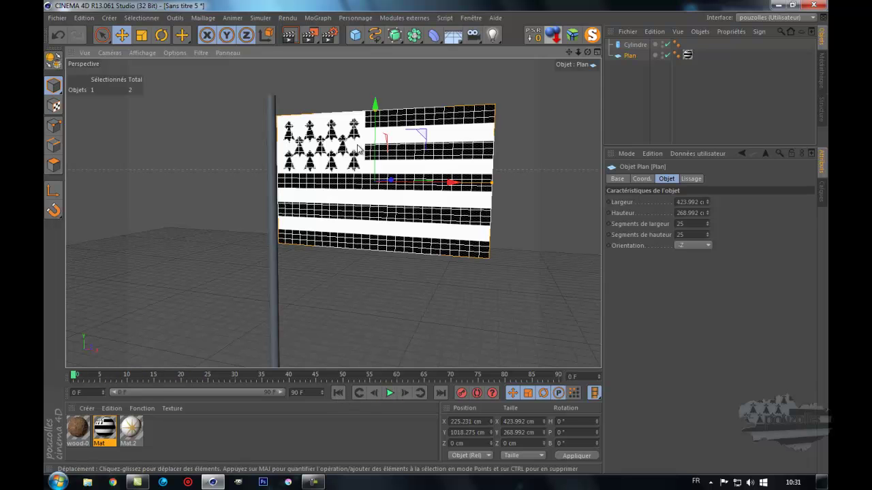
Add a Tissu (cloth) simulation tag to the parametric flag plane
left_click_drag(588, 57, 625, 66)
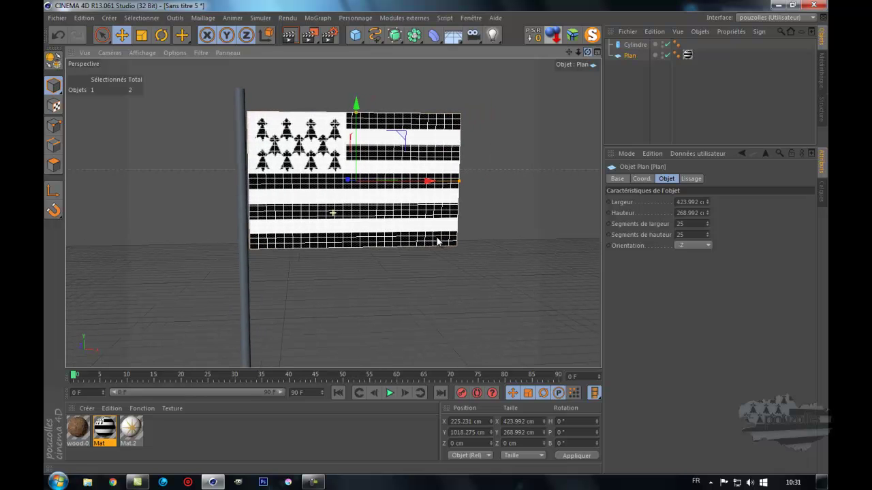
right_click(632, 57)
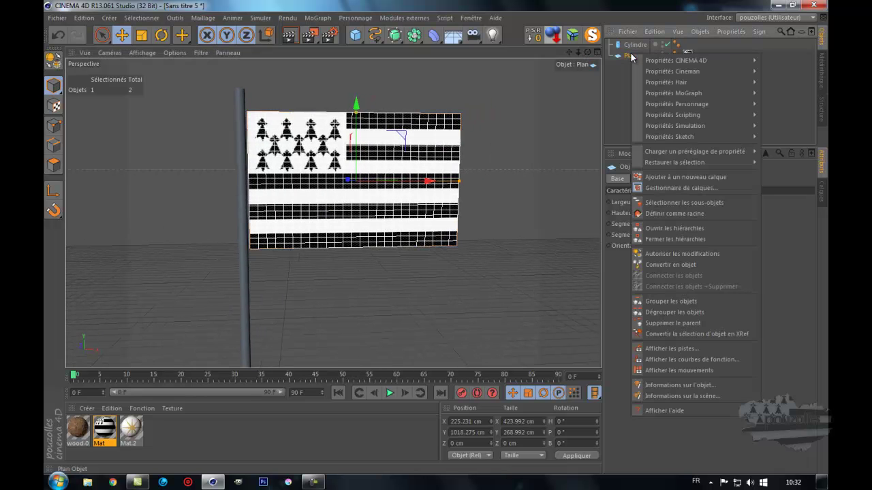
mouse_move(688, 126)
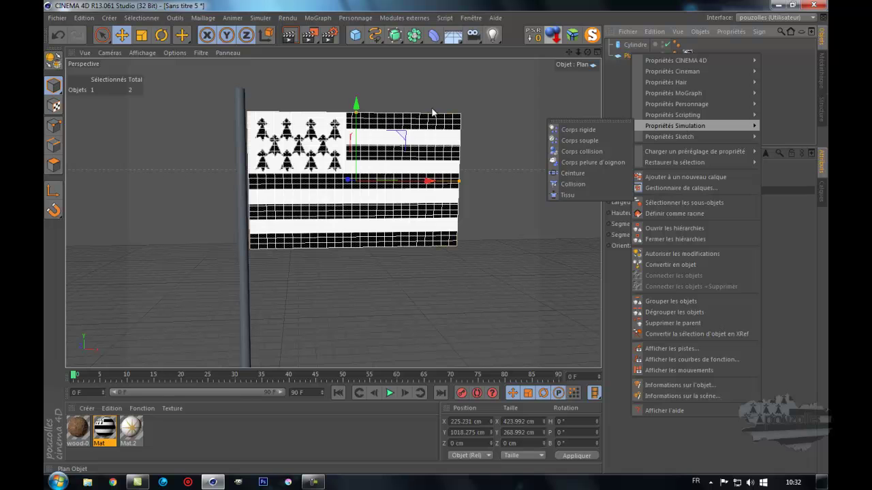
mouse_move(662, 127)
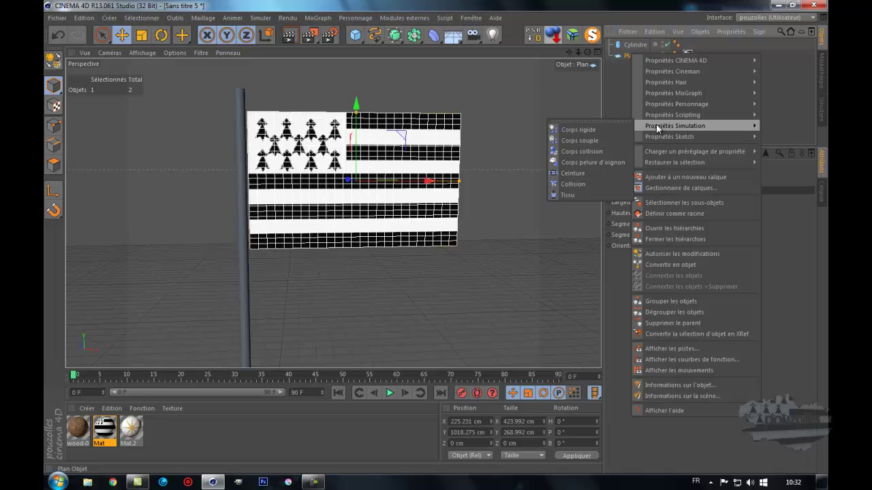
left_click(569, 194)
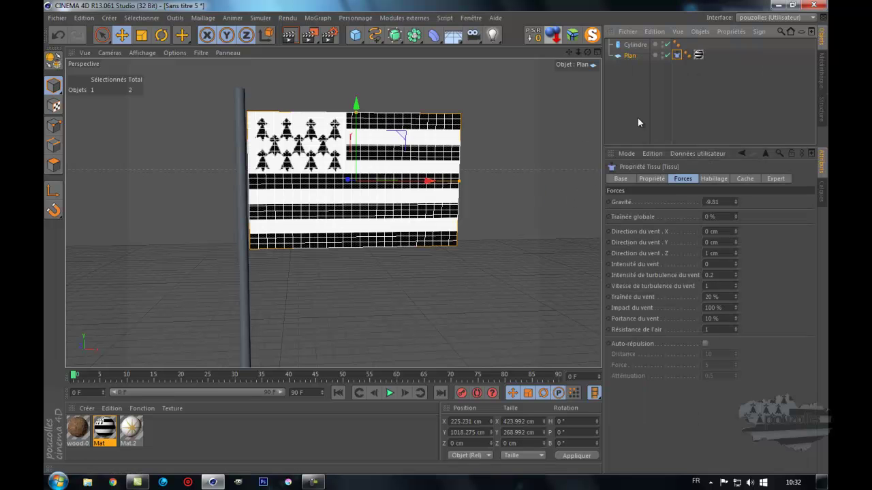
right_click(676, 59)
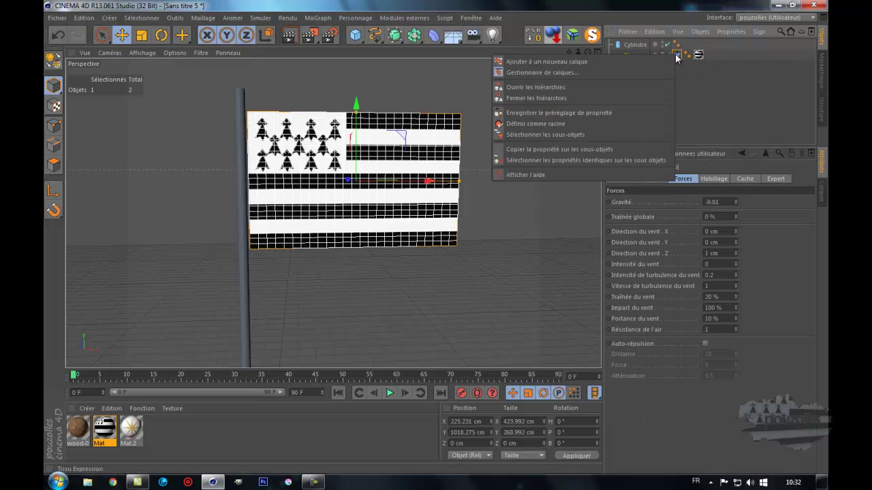
left_click(696, 103)
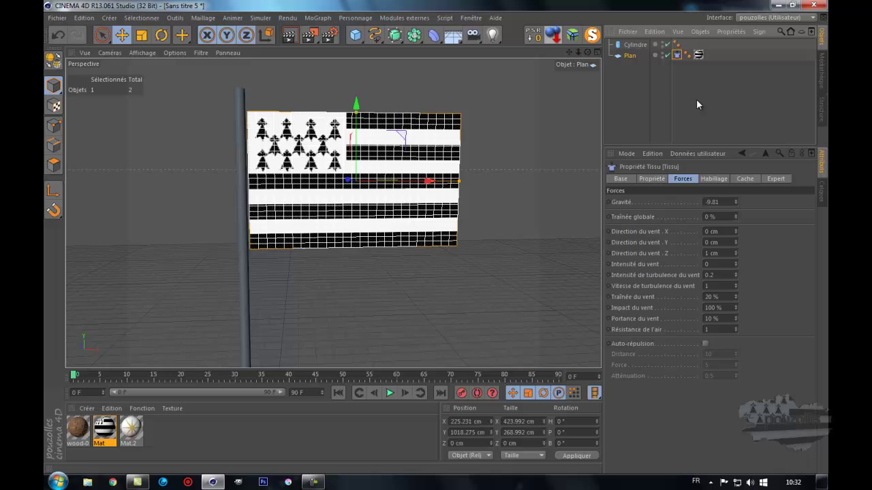
right_click(631, 56)
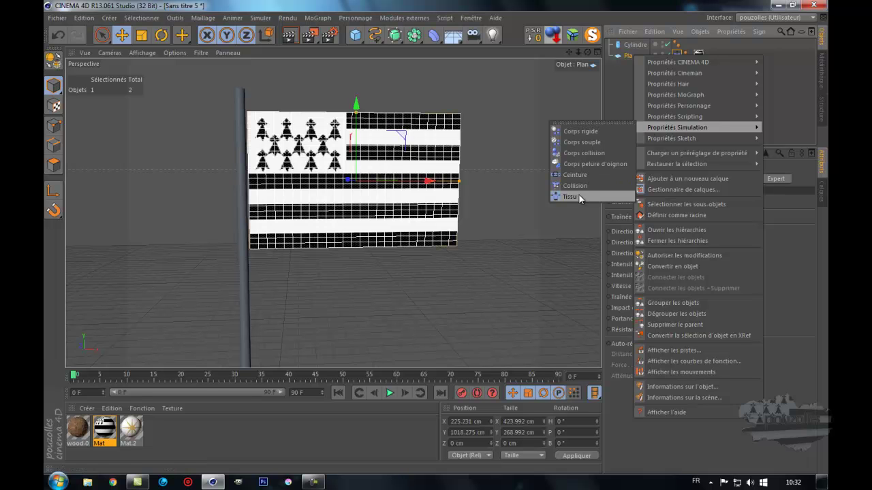
left_click(619, 81)
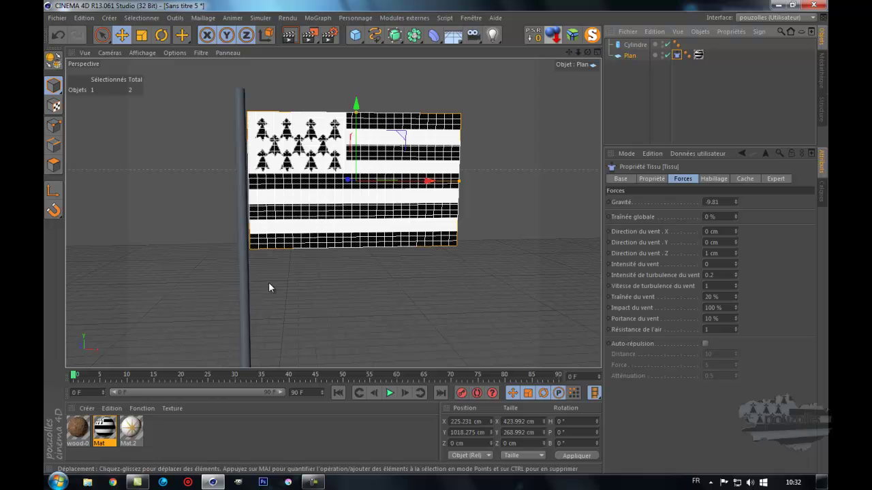
Play the animation to test the cloth tag on the parametric plane, and return to the first frame
left_click(390, 393)
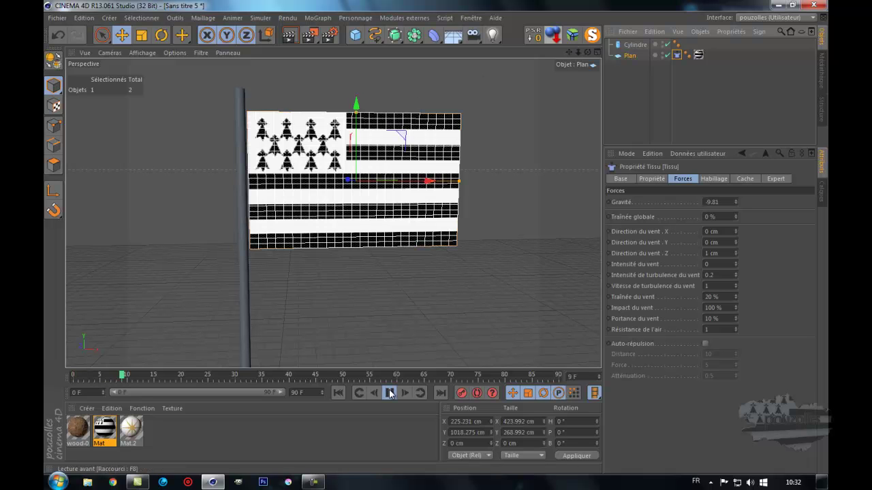
left_click(390, 394)
left_click(338, 393)
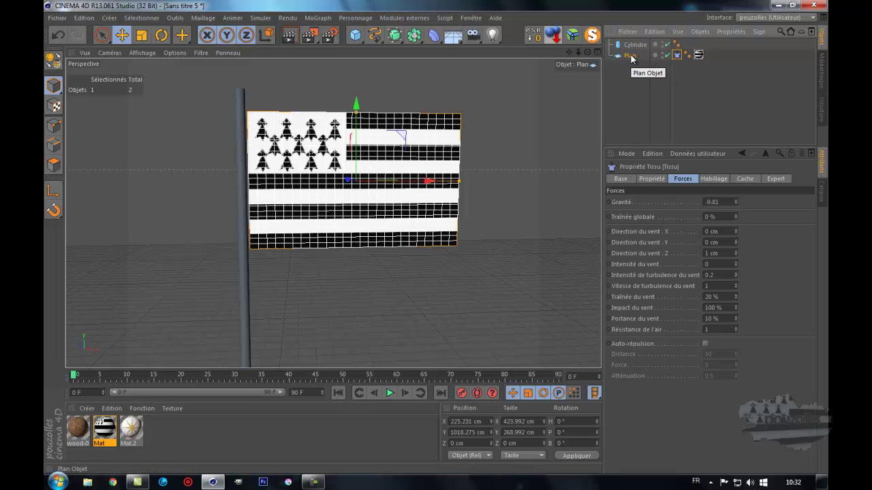
Delete the plane's Tissu tag and convert both the plane and the pole cylinder into editable polygon objects
key("Delete")
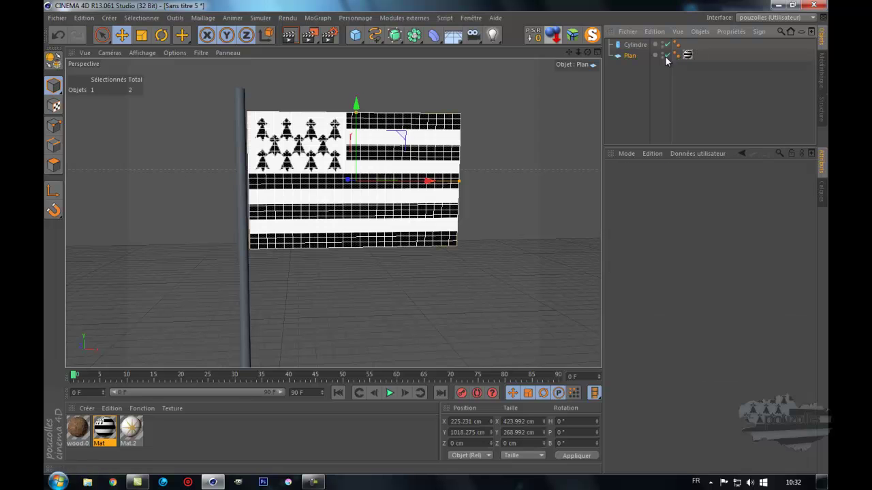
left_click(632, 44, "ctrl")
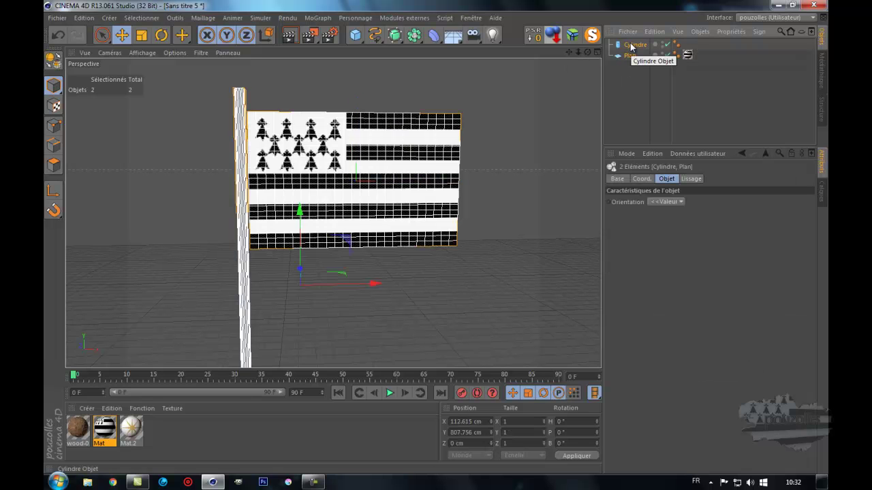
left_click(53, 61)
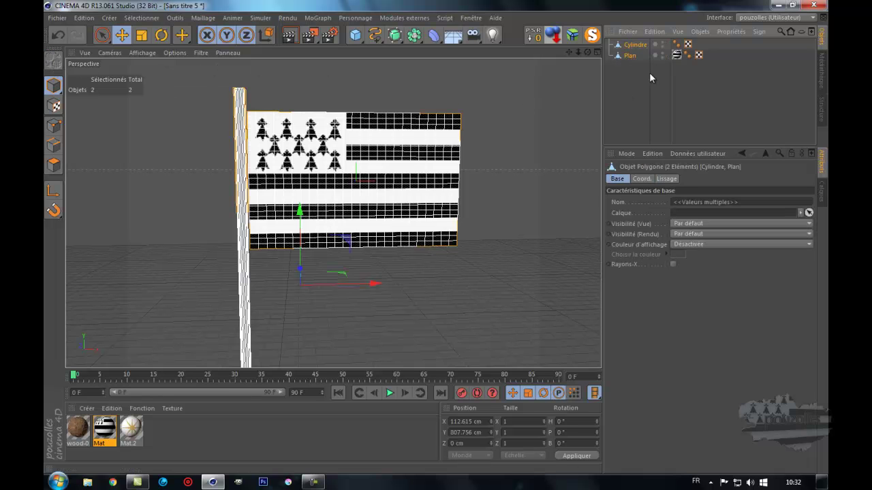
Add a Tissu simulation tag to the editable polygon plane of the flag
left_click(628, 57)
right_click(628, 57)
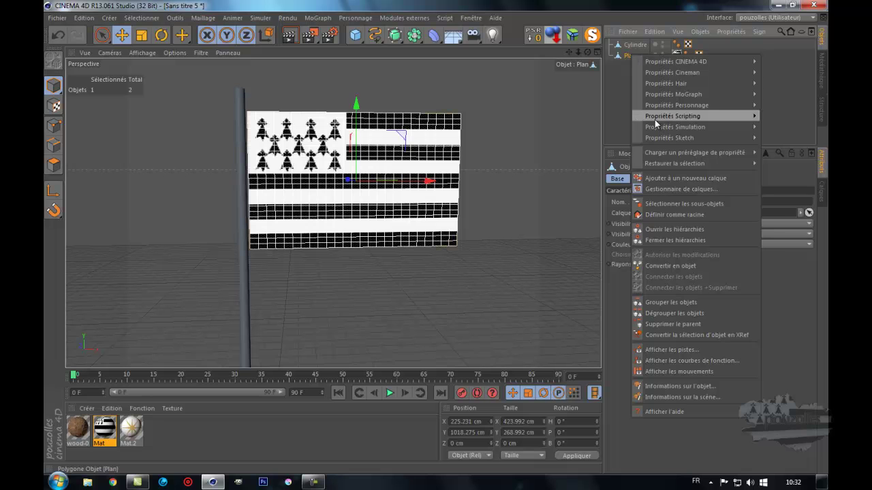
mouse_move(647, 126)
left_click(567, 197)
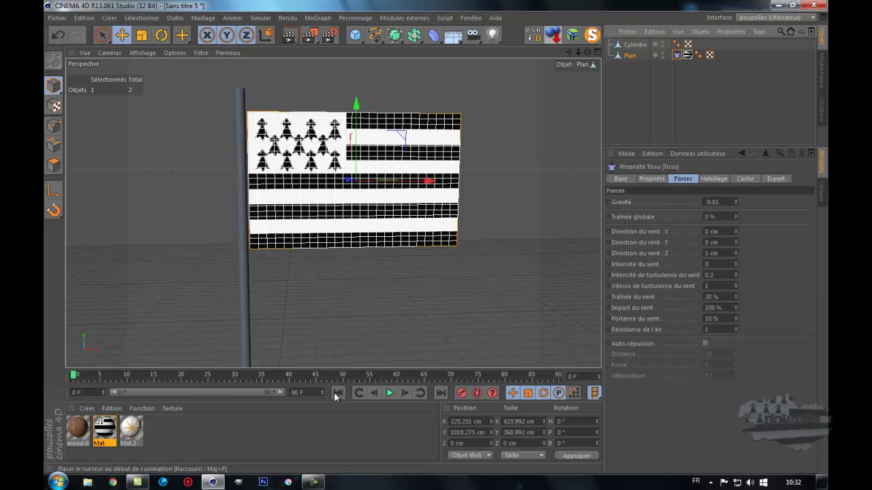
Play the animation to test how the editable flag behaves as cloth, and return to the first frame
left_click(389, 393)
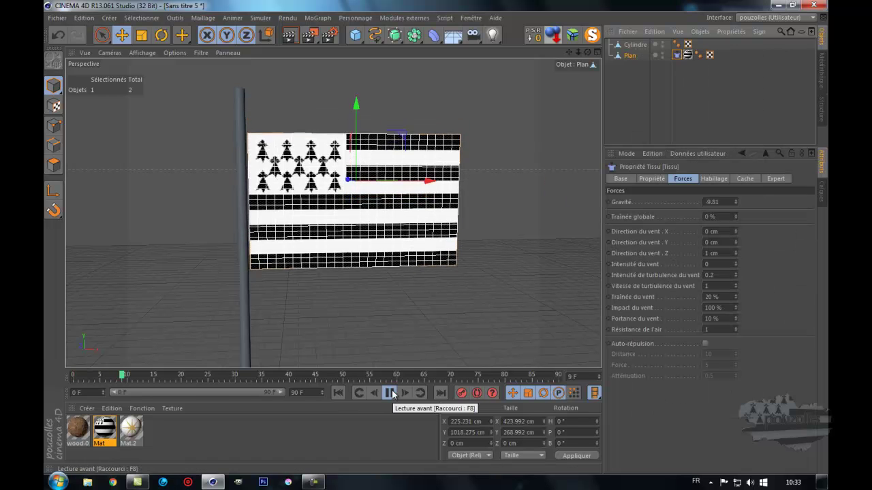
left_click(390, 393)
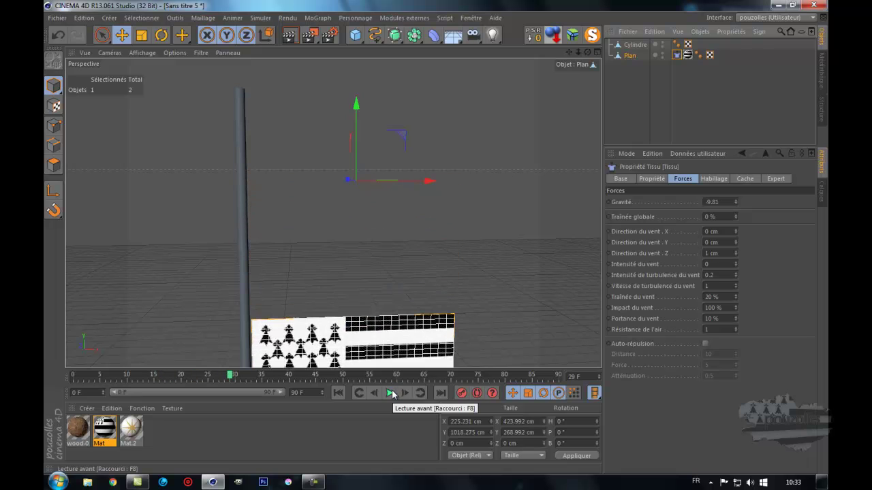
left_click(338, 393)
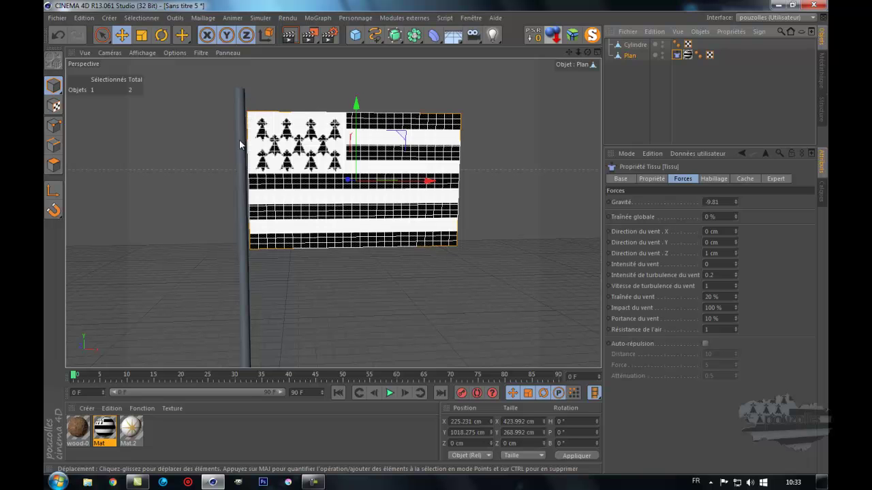
Select the whole column of points along the flag plane's edge next to the pole with the brush selection
left_click(630, 55)
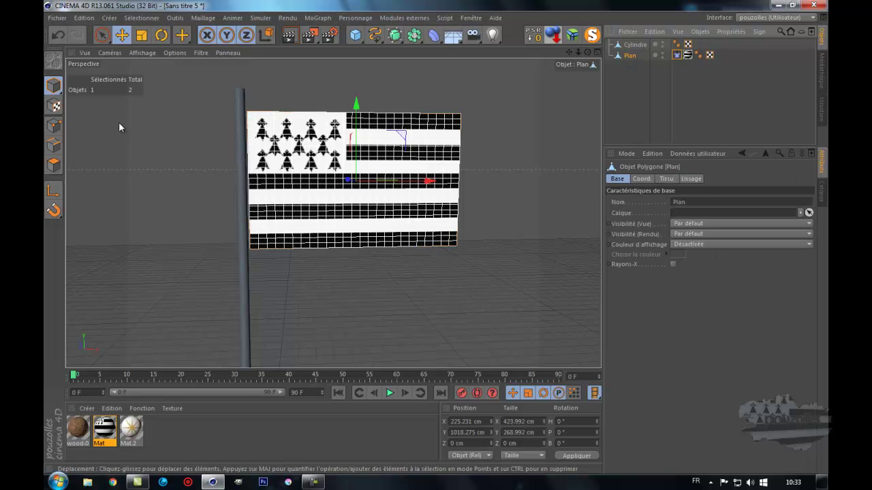
left_click(54, 126)
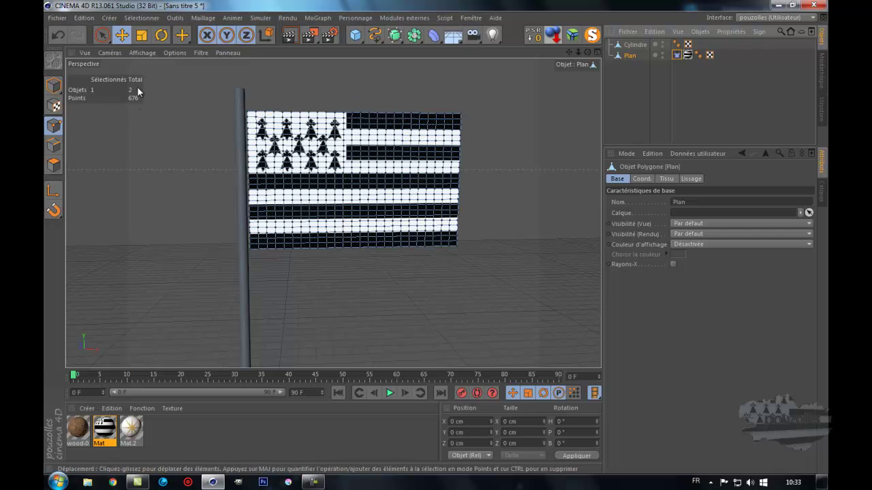
left_click(102, 36)
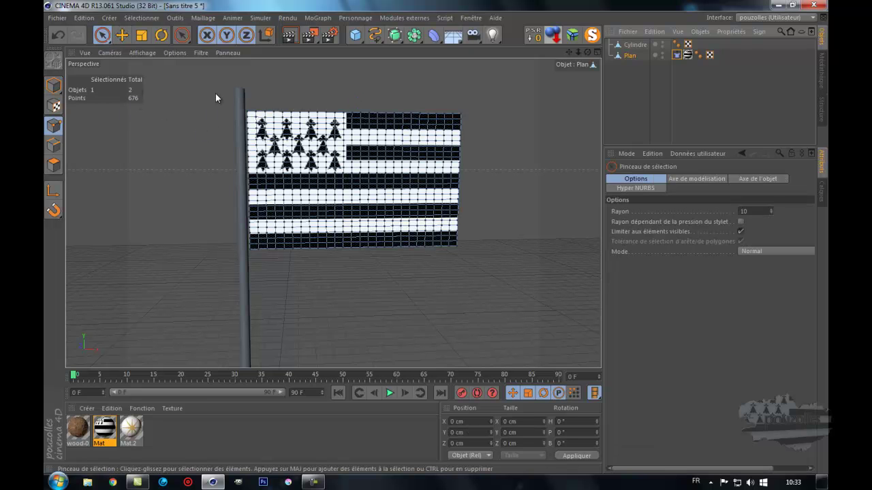
left_click_drag(244, 110, 254, 271)
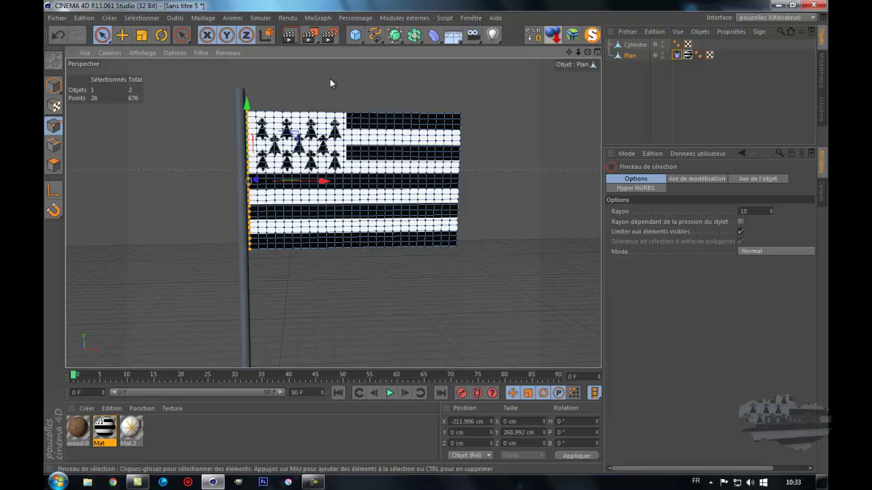
Define the selected edge points as fixed points in the flag's Tissu tag dressing settings
left_click(677, 57)
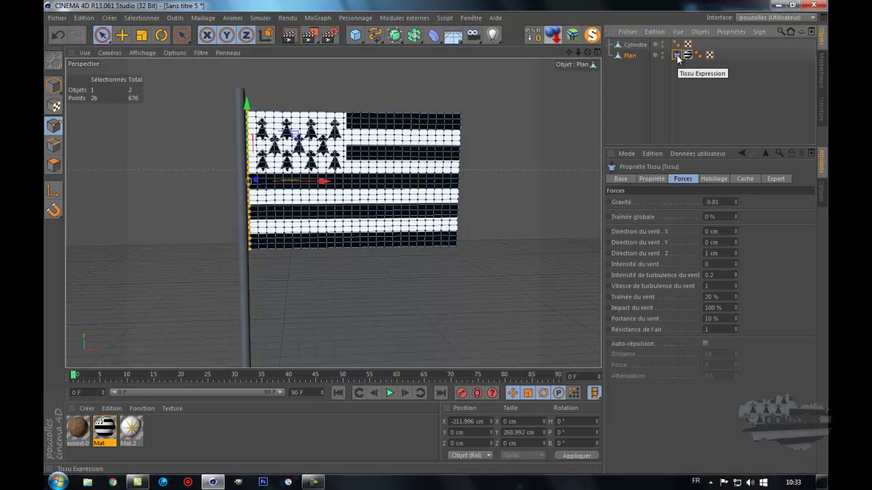
left_click(714, 179)
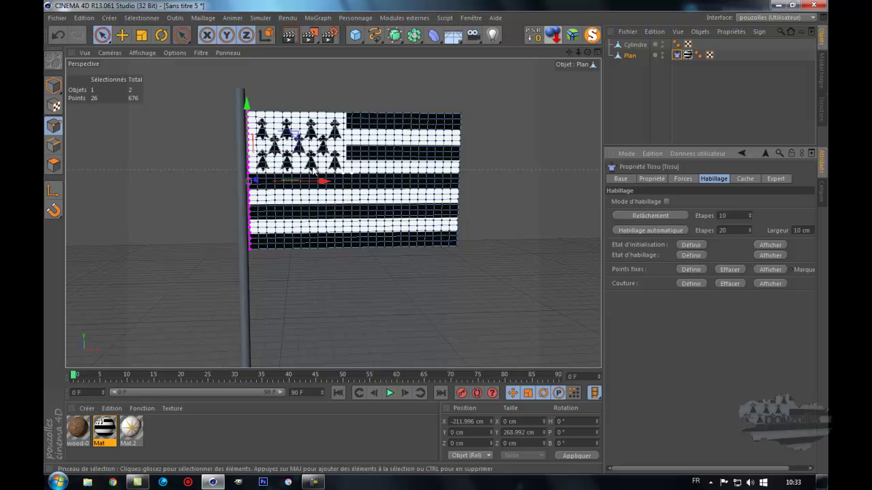
left_click(57, 34)
left_click(689, 269)
Play the animation to test the flag with its fixed edge points, and return to the first frame
left_click(390, 393)
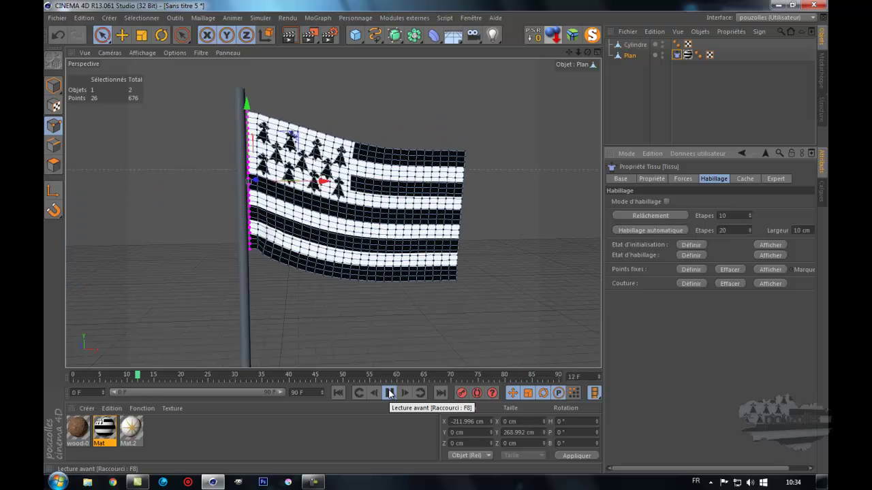
left_click(390, 393)
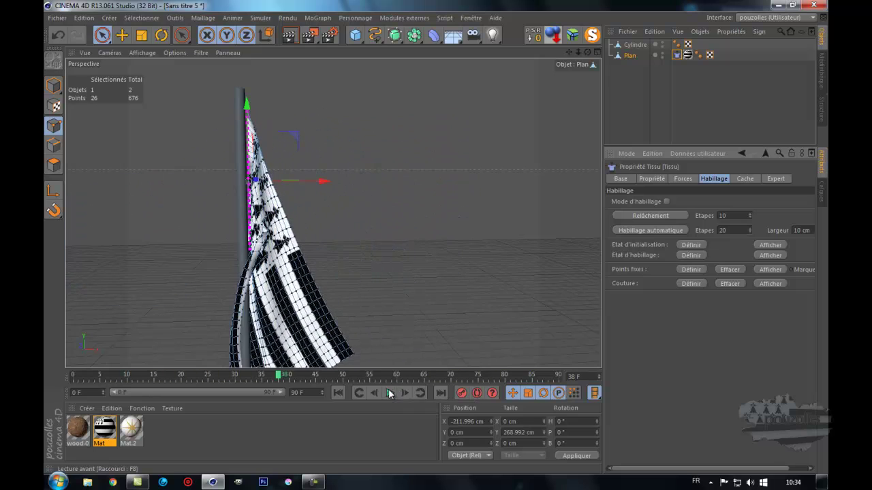
left_click(390, 393)
left_click(389, 393)
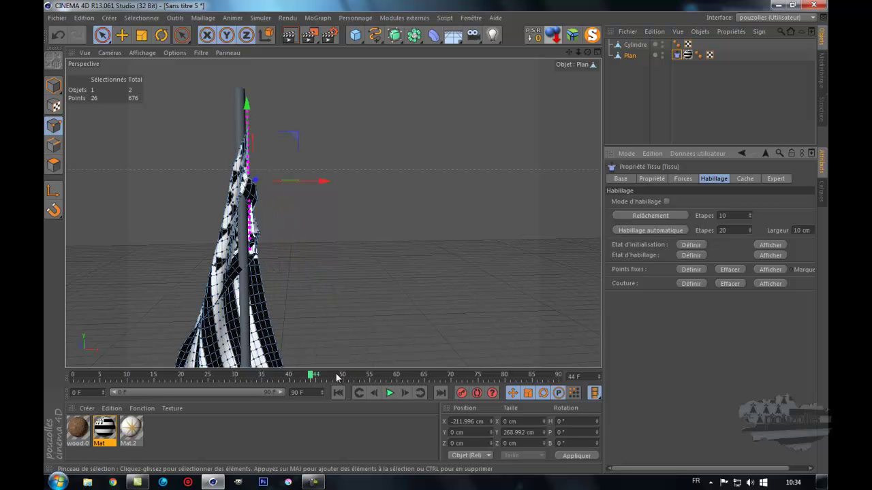
left_click(338, 393)
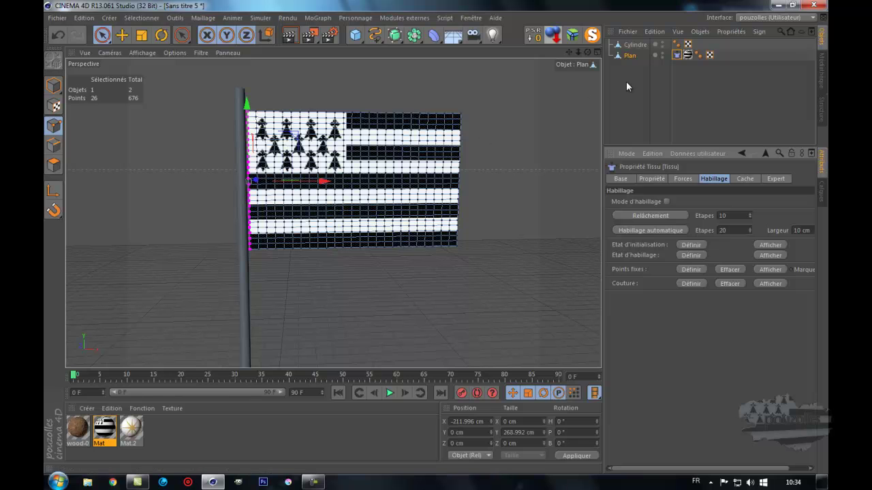
Add a Collision simulation tag to the pole cylinder
left_click(633, 45)
right_click(633, 46)
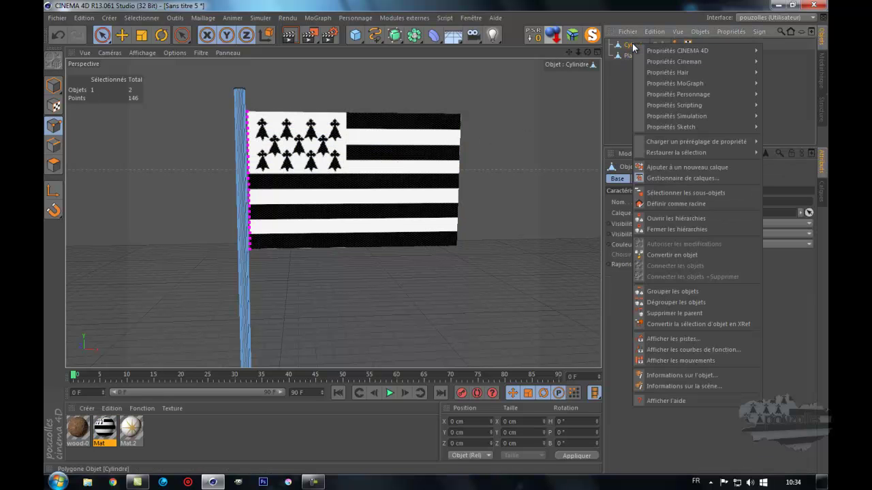
mouse_move(682, 113)
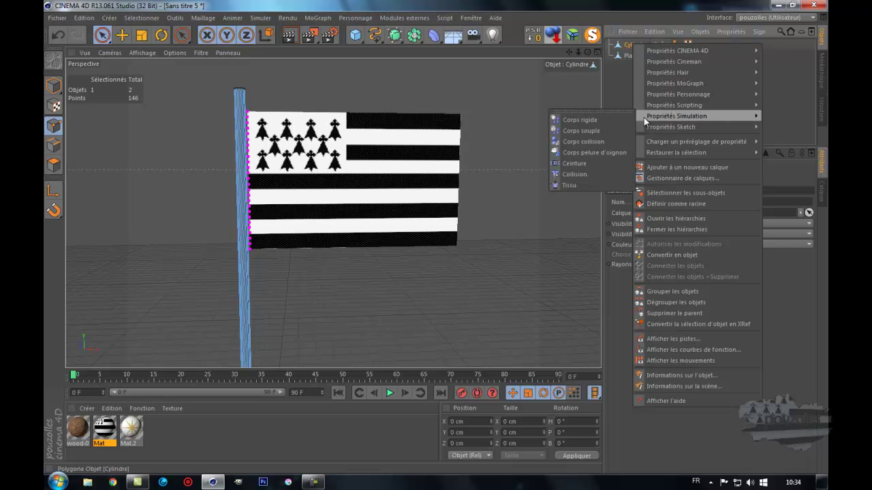
left_click(579, 174)
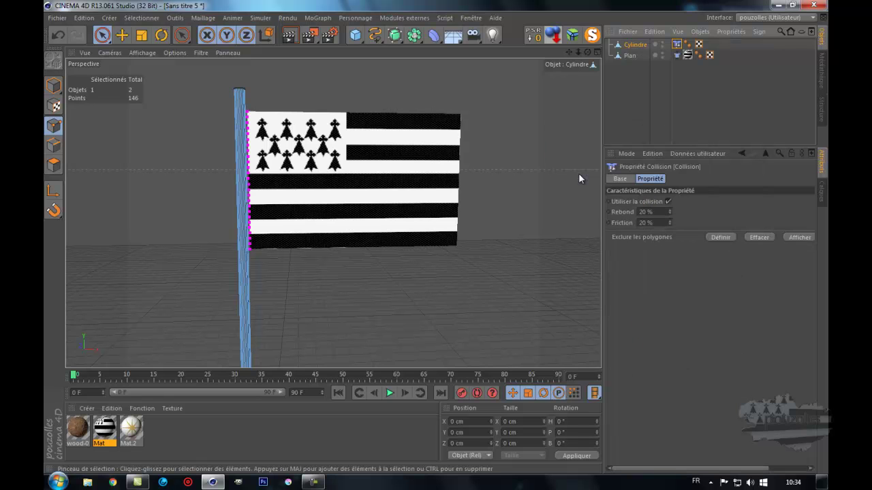
Play the animation to check how the flag collides with the pole, and return to the first frame
left_click(390, 394)
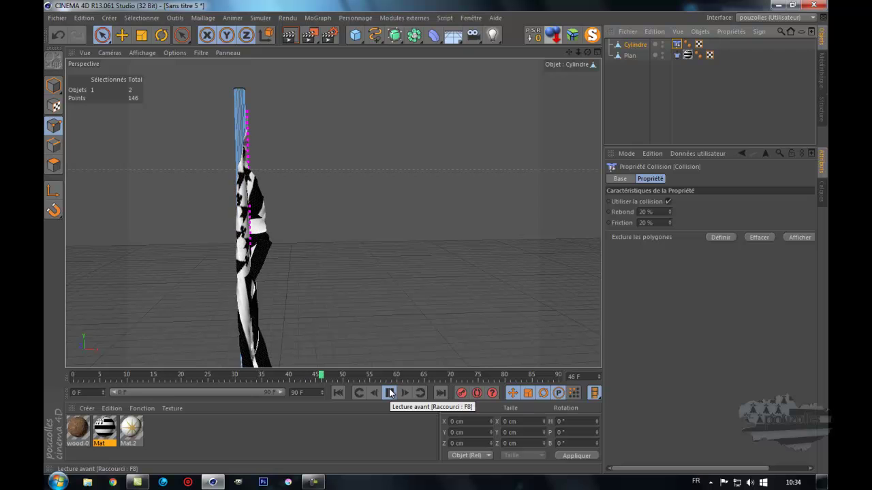
left_click(391, 393)
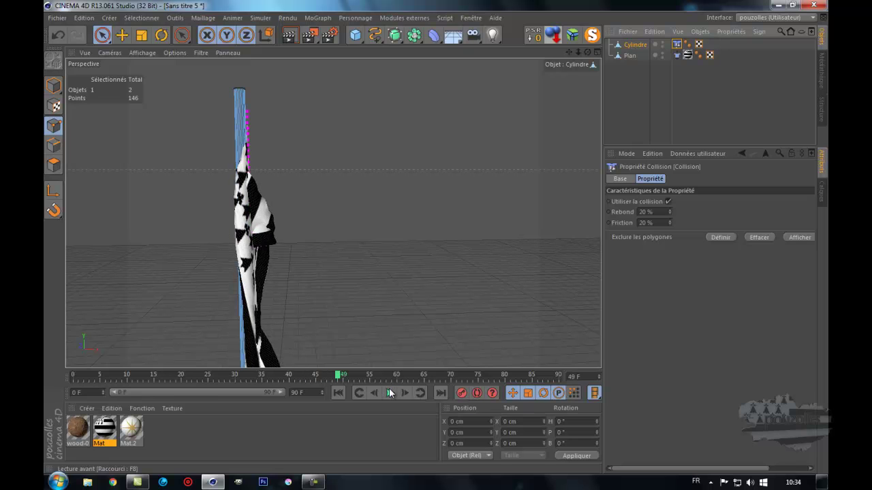
left_click(344, 391)
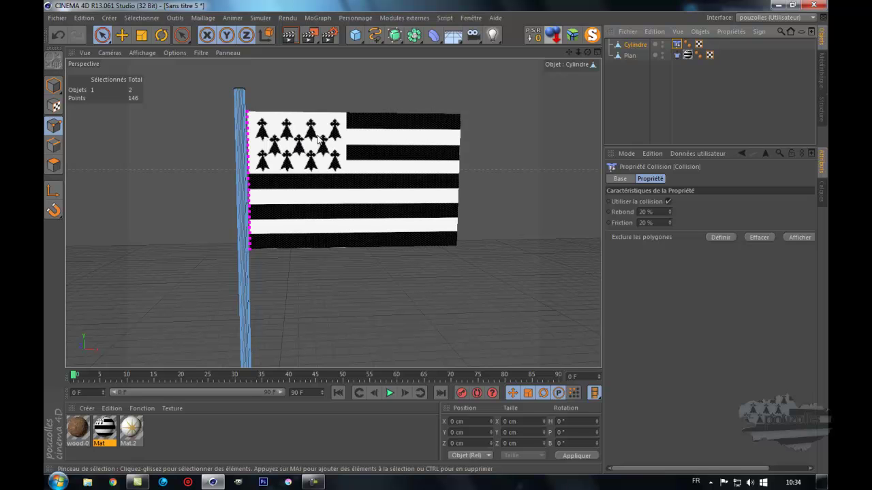
Set the Tissu tag's wind direction X to 8 cm and its wind intensity to 8
left_click(677, 55)
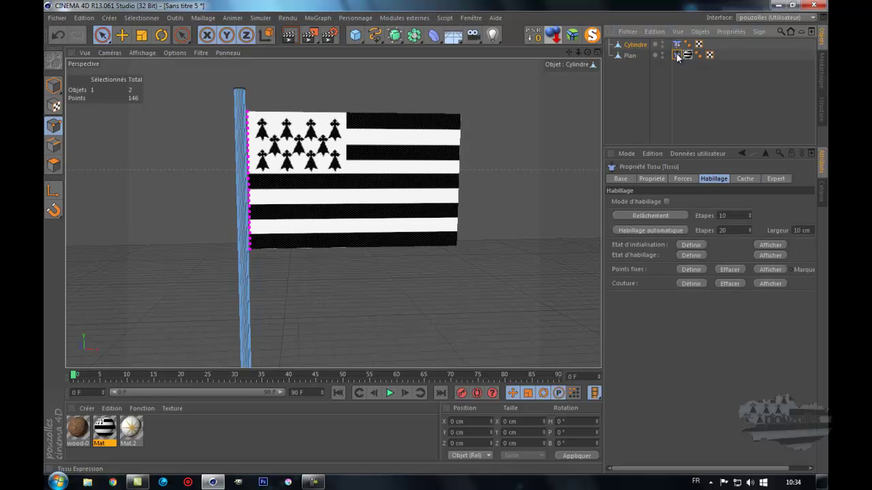
left_click(682, 179)
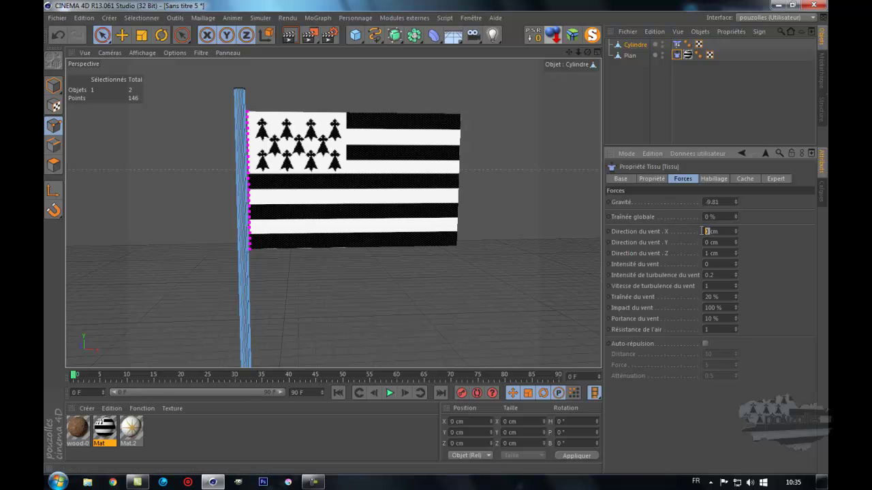
type("8")
type("8")
Play the animation to test the flag waving in the wind, and return to the first frame
left_click(390, 393)
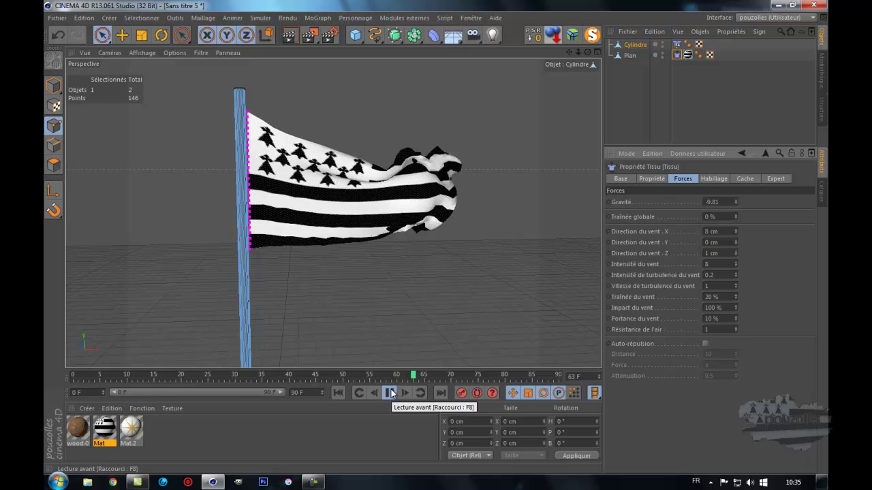
left_click(390, 393)
left_click(338, 393)
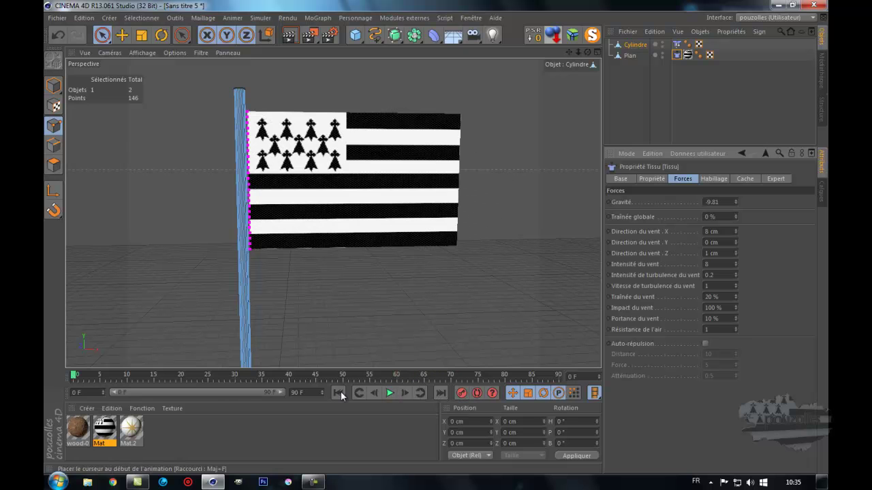
Duplicate the flag plane and delete the pole cylinder copy made along with it
left_click(688, 55)
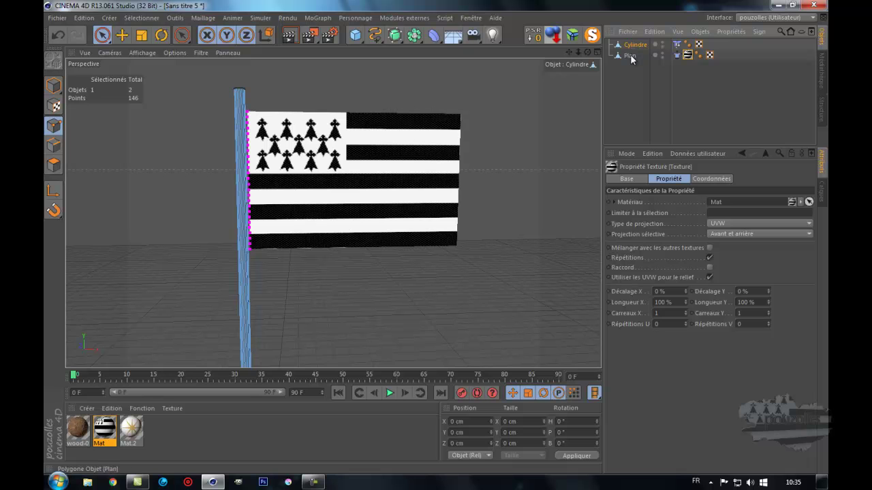
left_click_drag(630, 56, 630, 70, "ctrl")
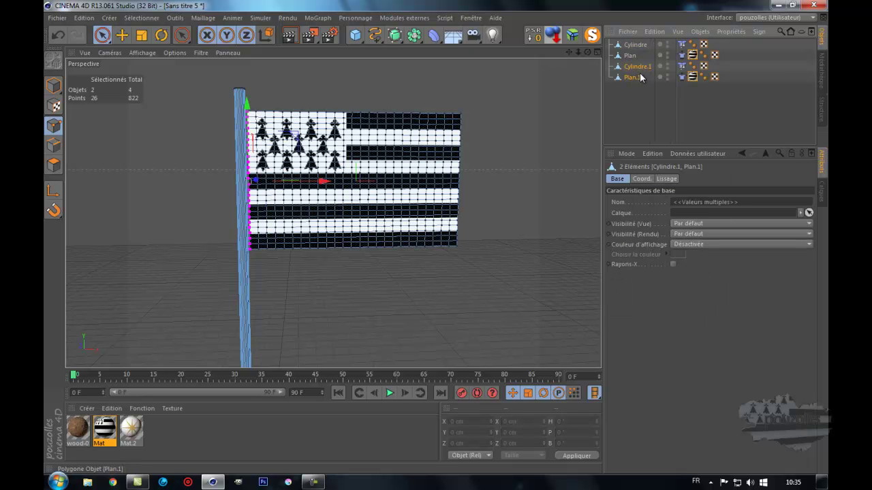
left_click(637, 67)
key("Delete")
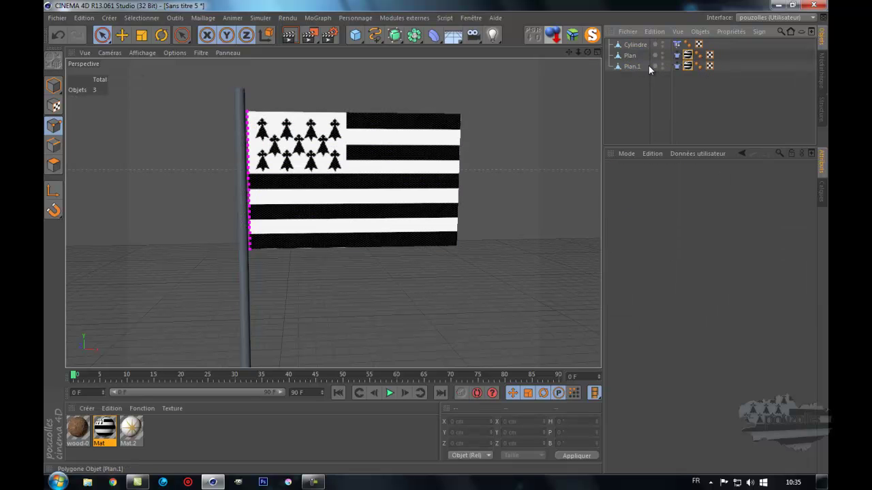
Delete the Tissu tag and the Mat texture tag from the duplicated plane
left_click(677, 66)
key("Delete")
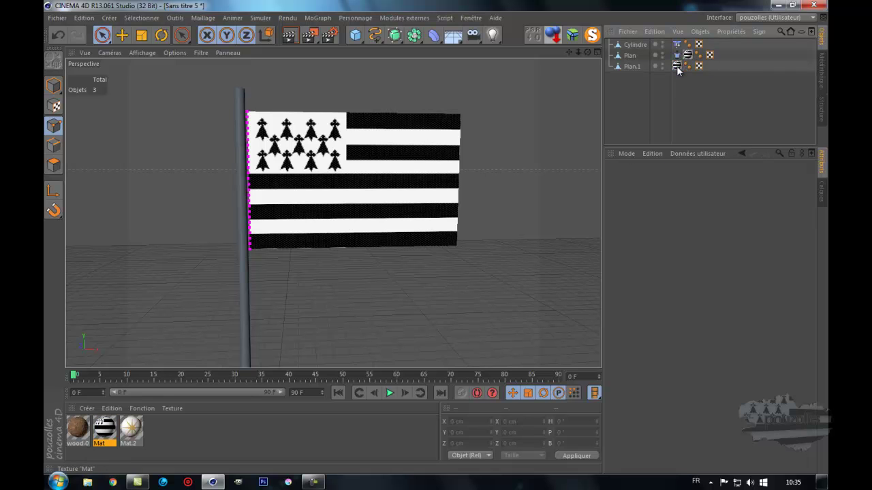
left_click(677, 66)
key("Delete")
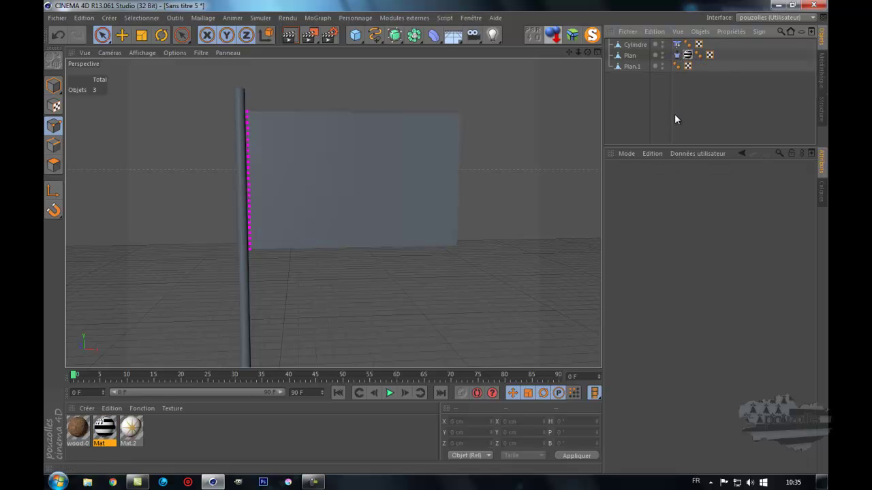
Move the duplicated plane about 290 cm down along Y so it sits just below the first flag
left_click(632, 66)
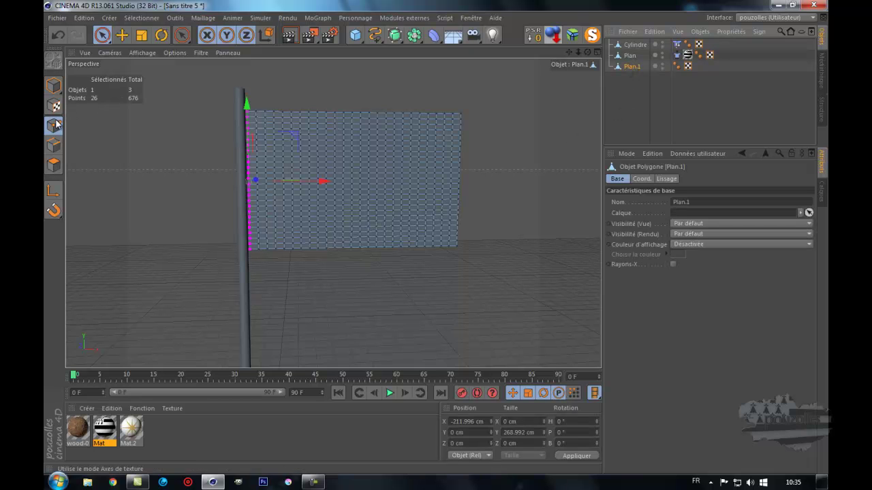
left_click(53, 85)
left_click(122, 35)
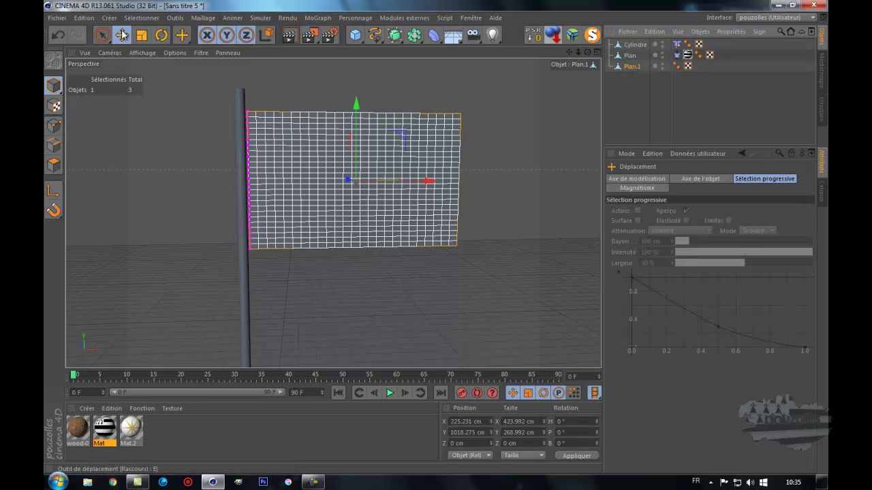
left_click_drag(356, 104, 364, 249)
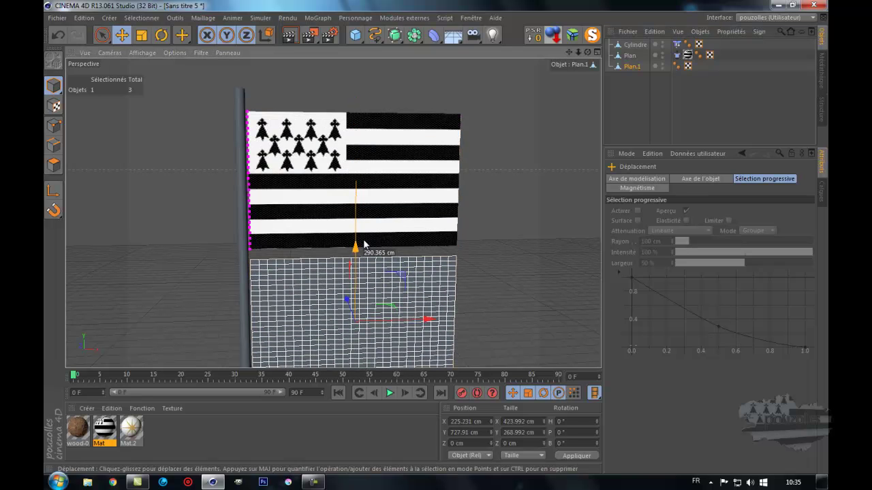
Apply the star material Mat.2 to the lower plane and set its texture projection to Planaire
left_click_drag(568, 53, 542, 69)
left_click_drag(129, 436, 321, 263)
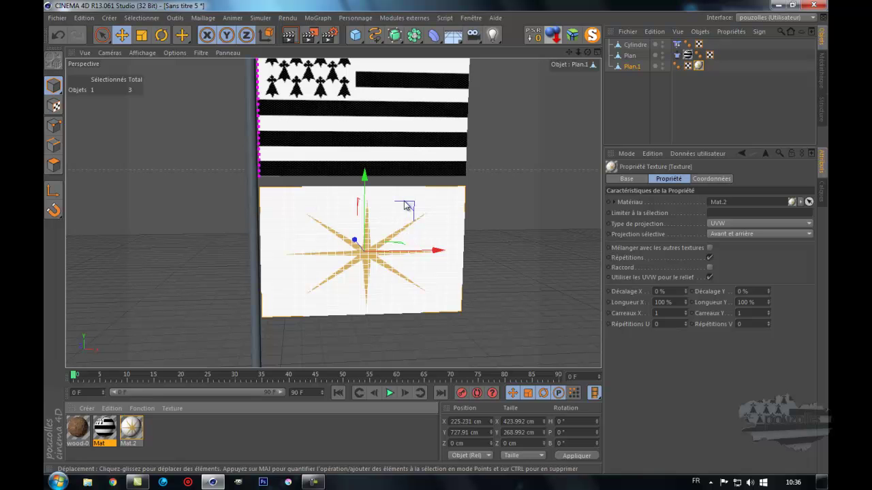
left_click(722, 223)
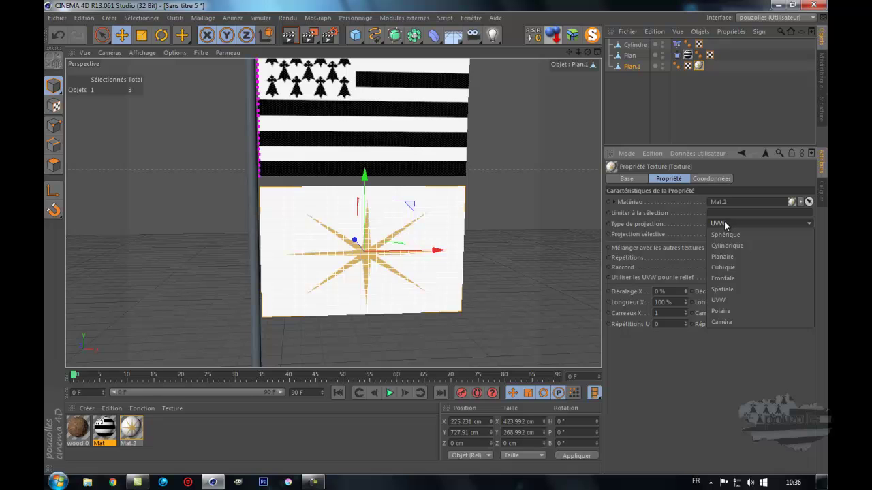
left_click(726, 256)
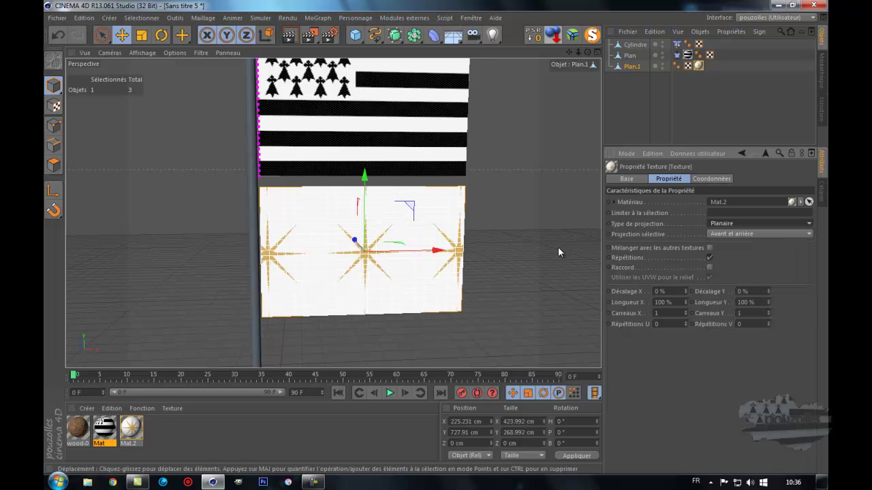
Set the lower plane's texture length to 40 % in both X and Y
left_click(685, 304)
left_click_drag(667, 302, 651, 301)
type("40")
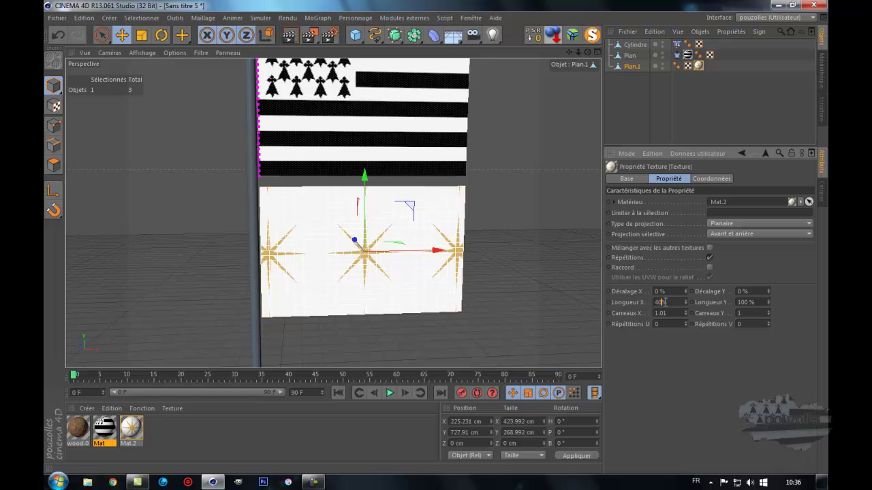
double_click(748, 302)
type("4")
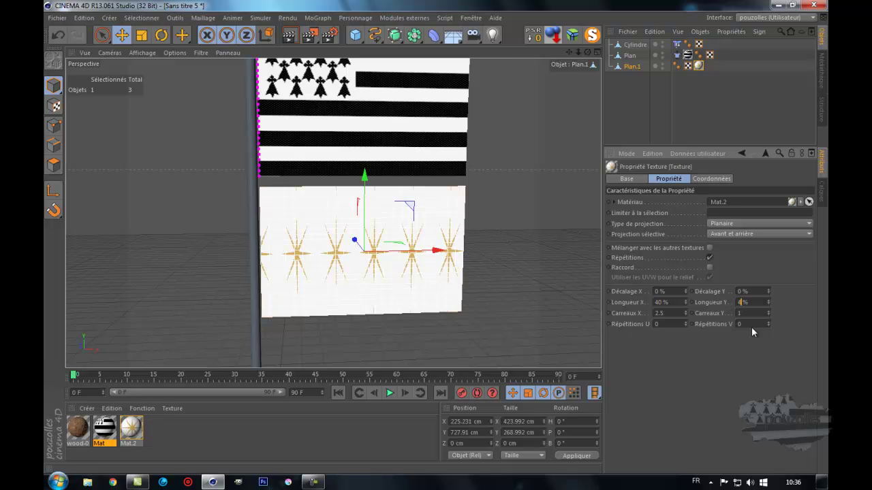
type("0")
key("Return")
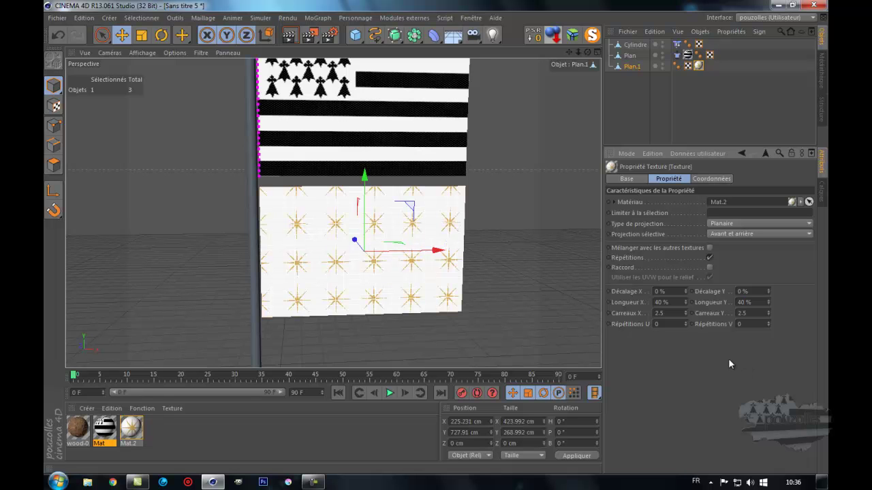
Reduce the star texture's Y length to 36 %
left_click(768, 305)
left_click(768, 304)
left_click(768, 304)
left_click(769, 305)
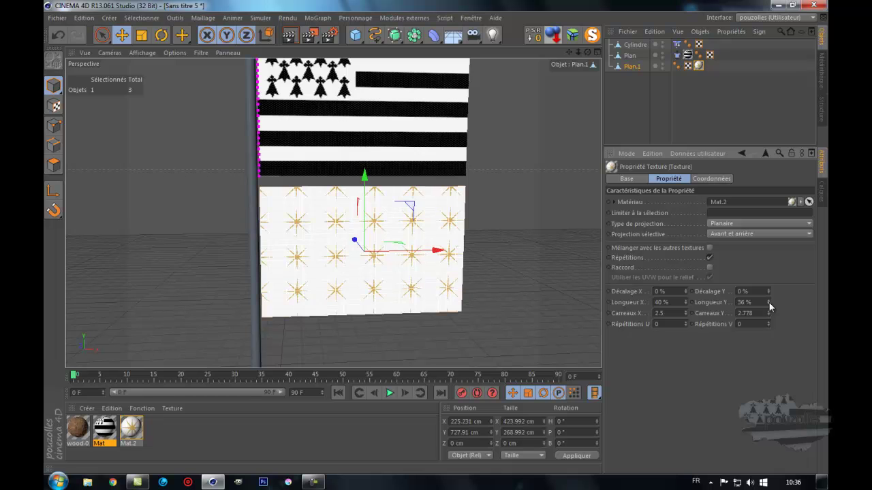
Set the star texture's Y length to 35 % and its Y offset to 16 %
left_click(769, 292)
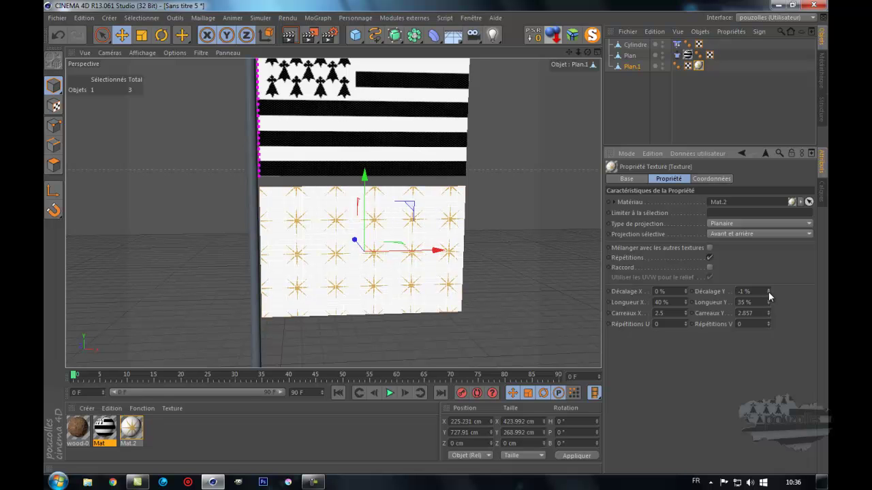
left_click(768, 289)
left_click(769, 289)
left_click(769, 289)
left_click(769, 289)
left_click(769, 290)
left_click(769, 289)
left_click(769, 290)
left_click(768, 289)
left_click(768, 289)
left_click(769, 290)
left_click(768, 289)
left_click(768, 289)
left_click(769, 288)
left_click(769, 288)
left_click(769, 289)
left_click(769, 289)
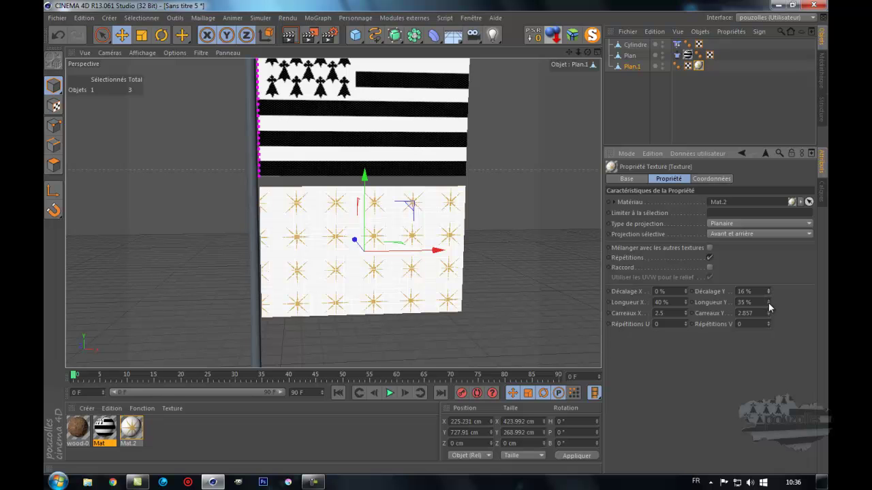
Reduce the star texture's Y length to 33 % and fine-tune its Y offset to 16 %
left_click(768, 304)
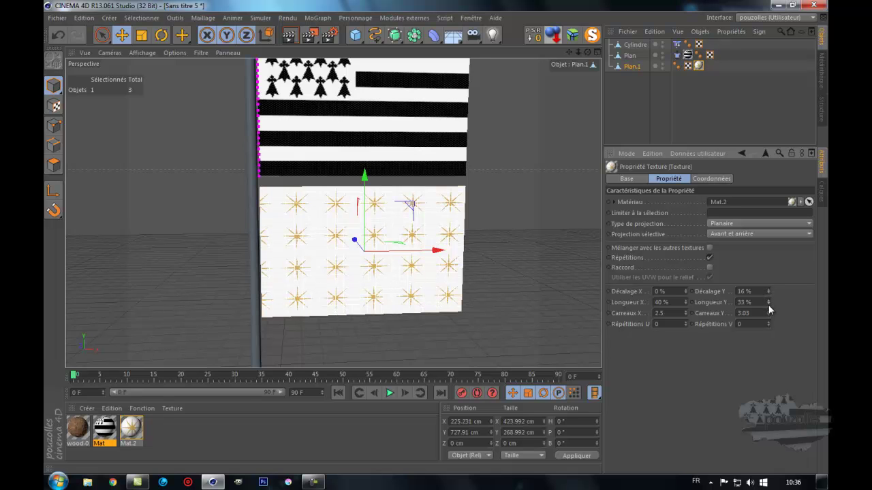
left_click(768, 293)
left_click(769, 290)
left_click(769, 289)
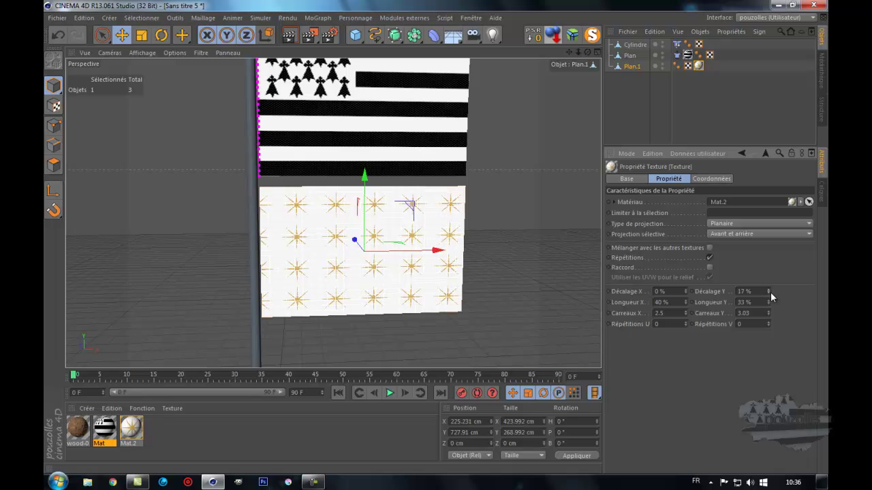
left_click(769, 293)
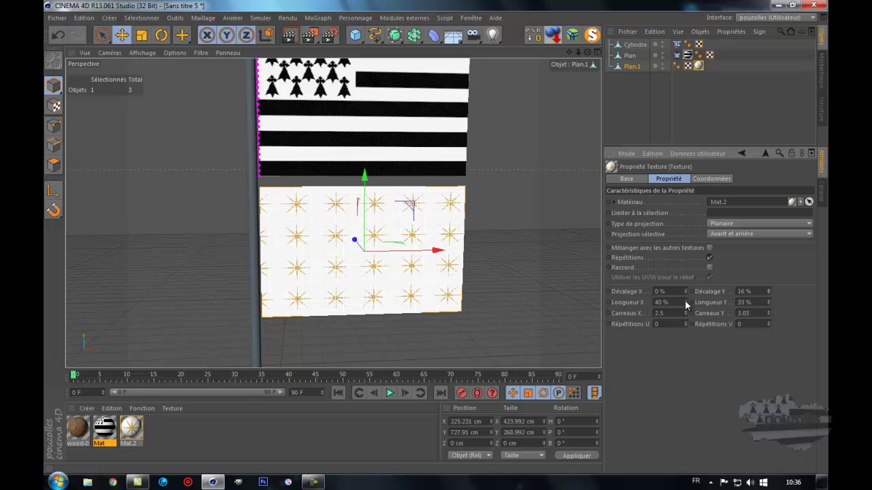
Set the star texture's X length to 33 % and dismiss the Windows color scheme prompt
left_click_drag(685, 303, 644, 299)
type("33")
key("Return")
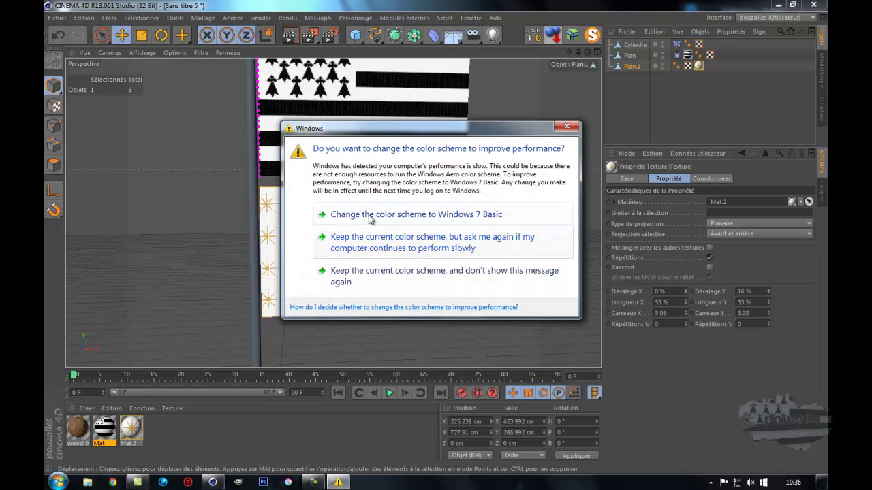
left_click(566, 126)
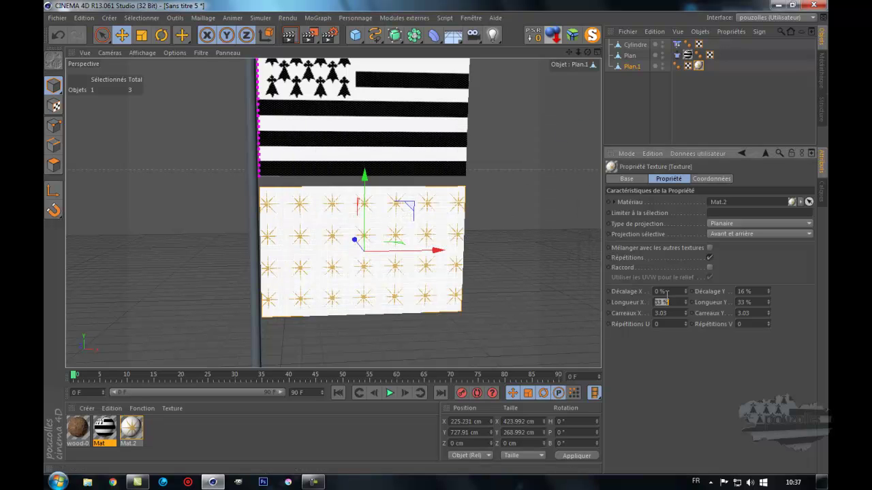
Set the star texture's X length to 35 % and its X offset to 15 %
left_click_drag(686, 291, 686, 288)
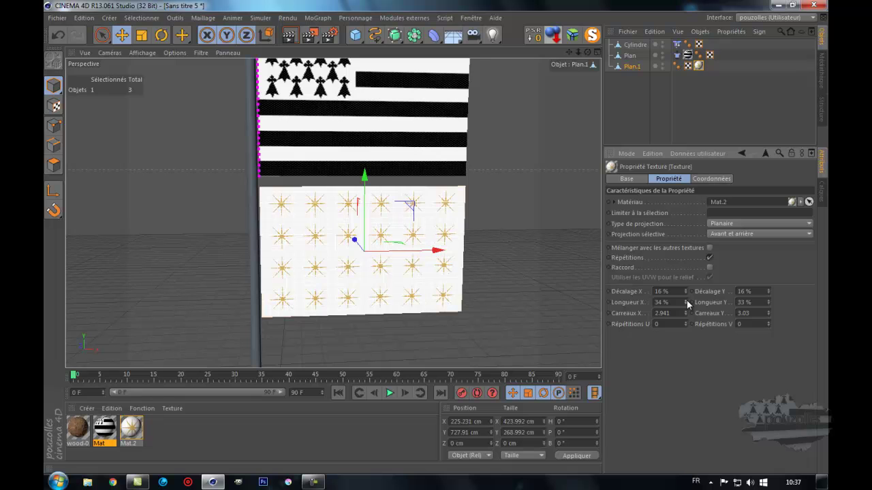
left_click(687, 301)
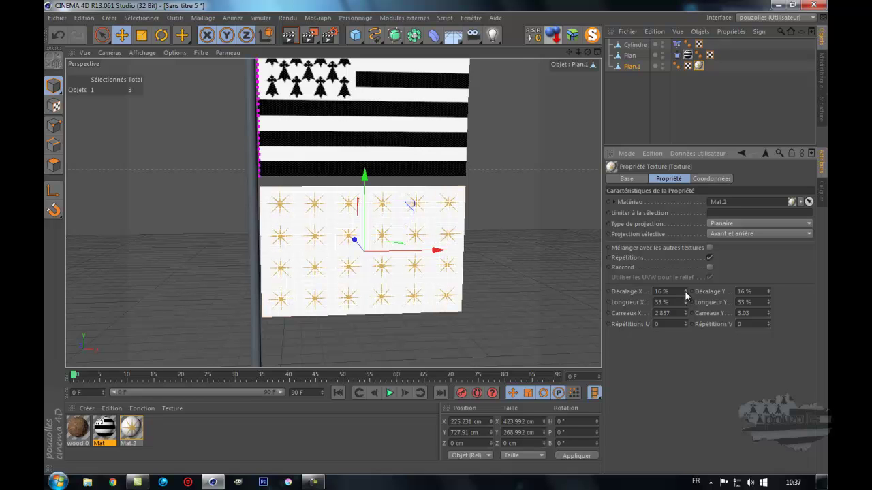
left_click(686, 290)
left_click(686, 295)
left_click(686, 294)
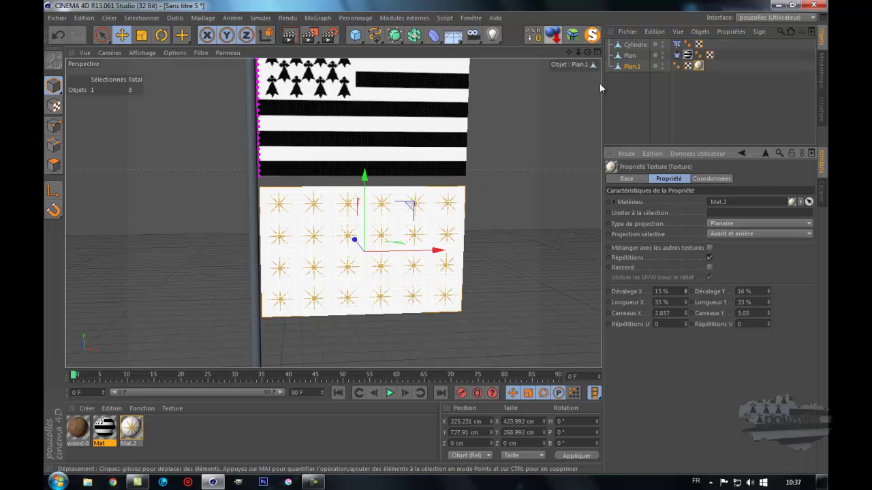
Add a Tissu simulation tag to the lower flag plane, Plan.1
right_click(631, 66)
mouse_move(666, 137)
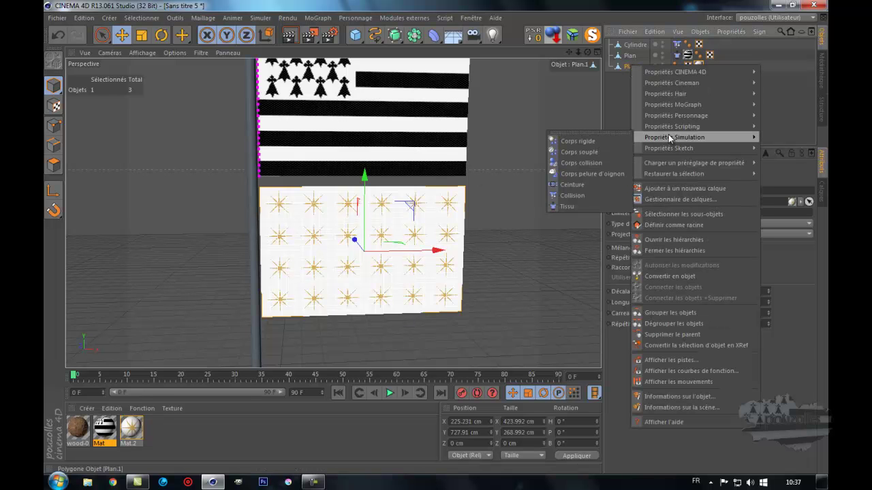
left_click(573, 207)
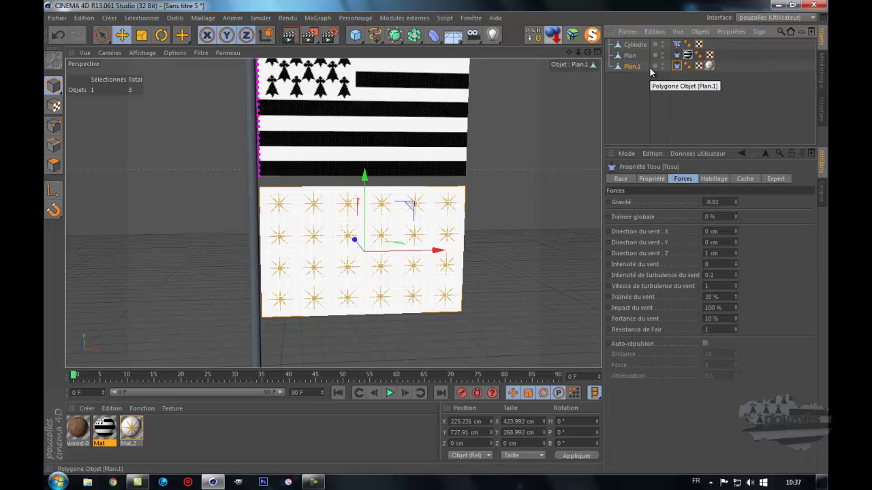
Select the 26 points along Plan.1's pole-side edge and define them as the cloth's fixed points
left_click(715, 179)
left_click(102, 35)
left_click(53, 126)
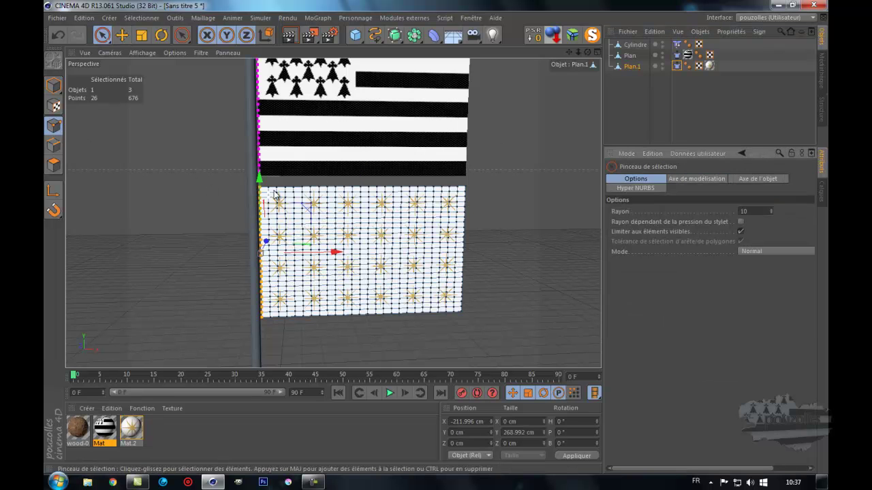
left_click(676, 65)
left_click(691, 269)
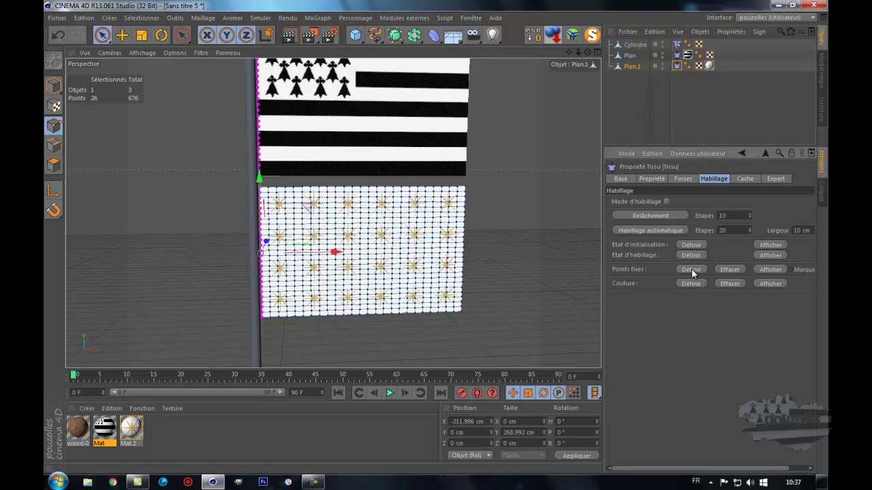
Play the cloth simulation briefly to check how the star texture behaves, and return to frame 0
left_click(389, 393)
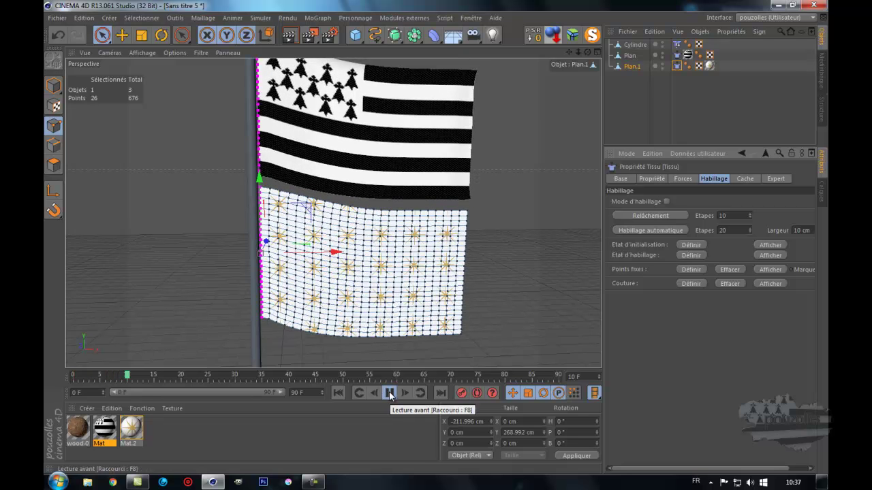
left_click(390, 394)
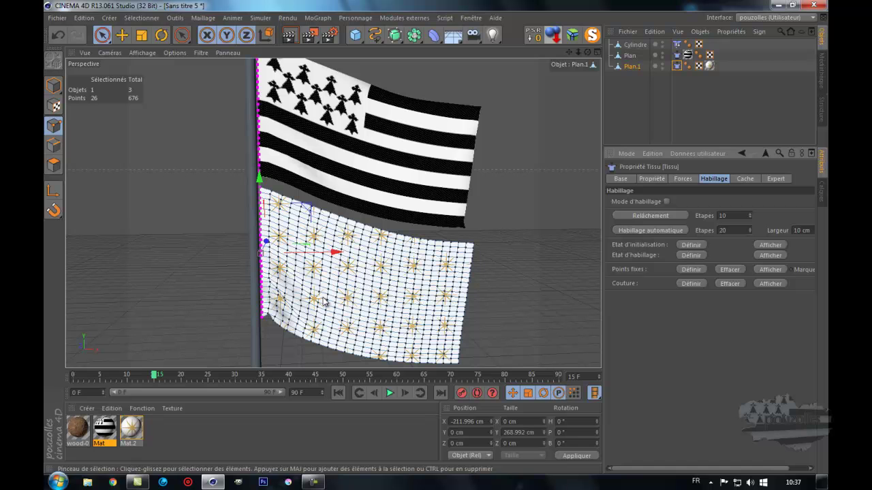
left_click(338, 393)
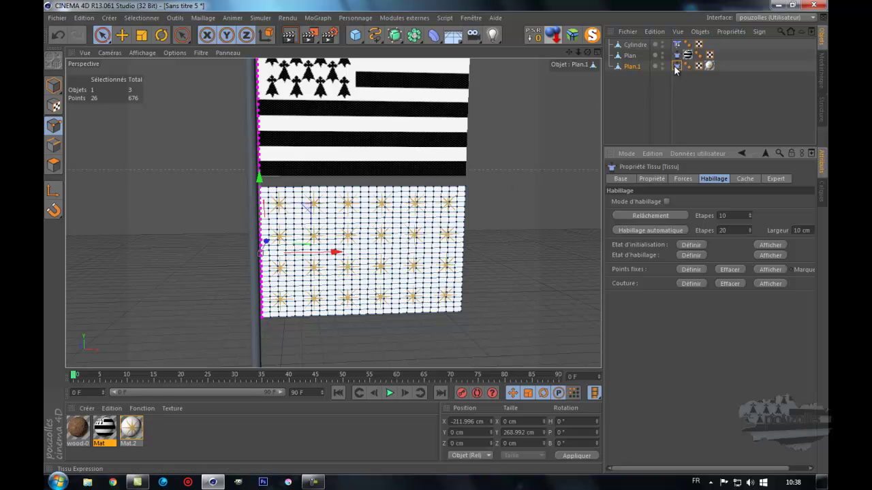
left_click(709, 65)
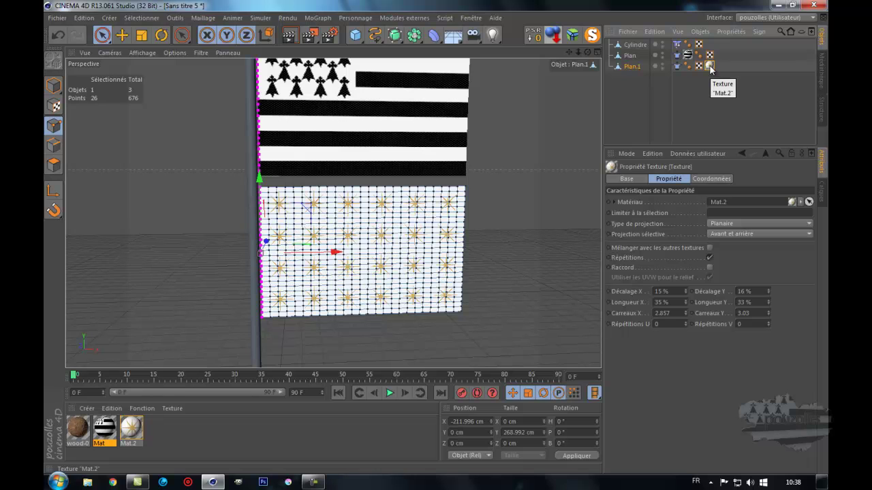
right_click(709, 66)
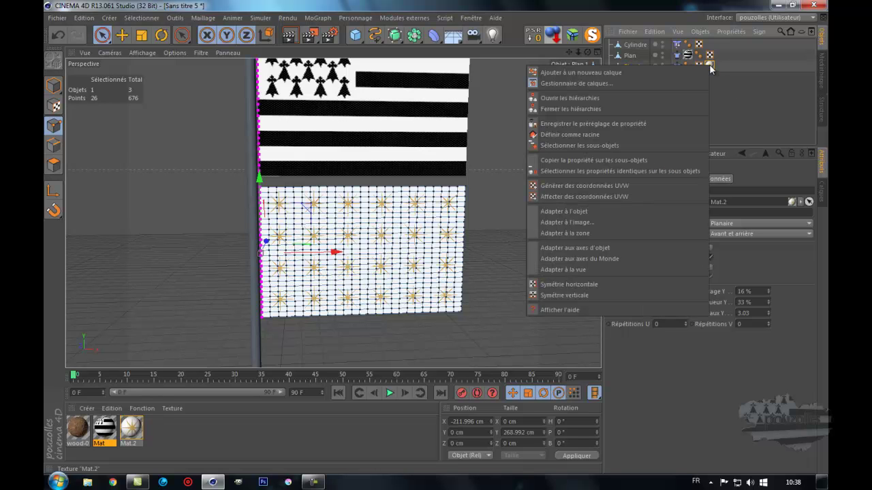
left_click(650, 160)
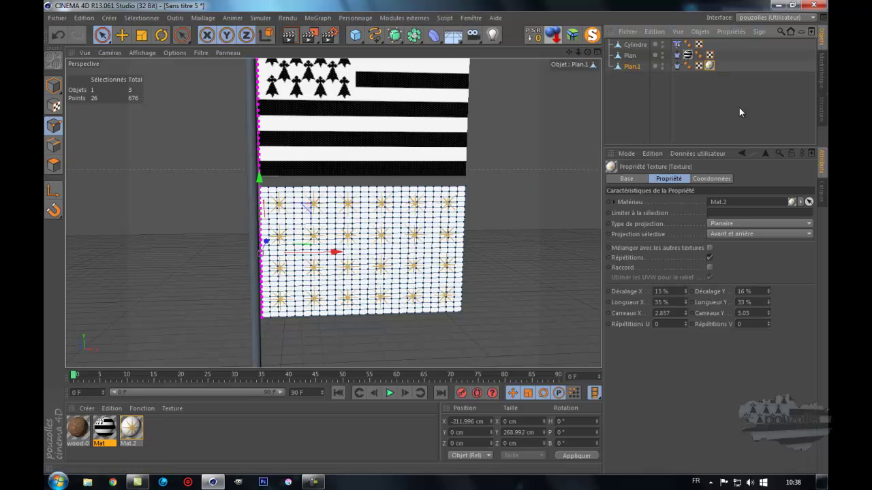
Add a Texture adaptative tag to the lower flag plane, Plan.1
left_click(629, 67)
right_click(629, 69)
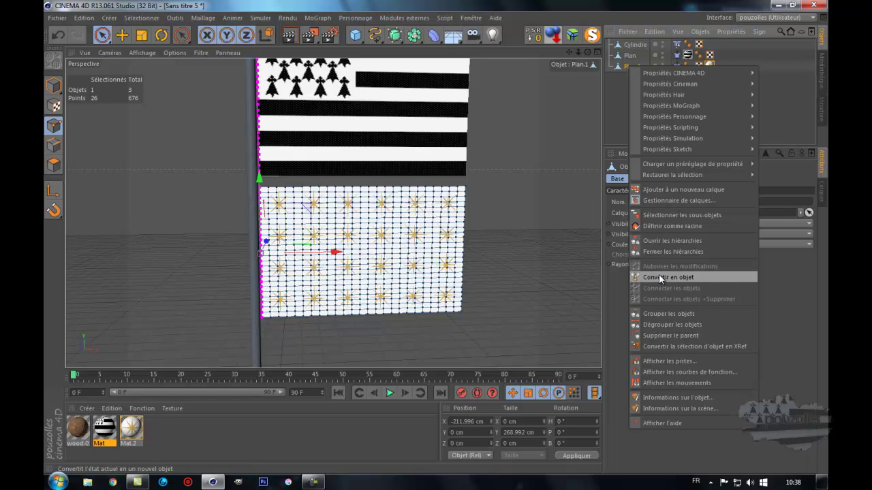
mouse_move(673, 75)
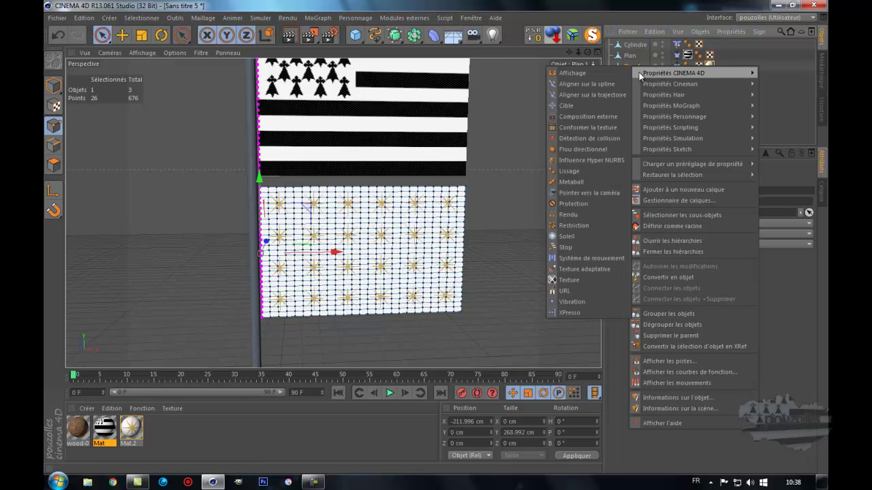
left_click(581, 270)
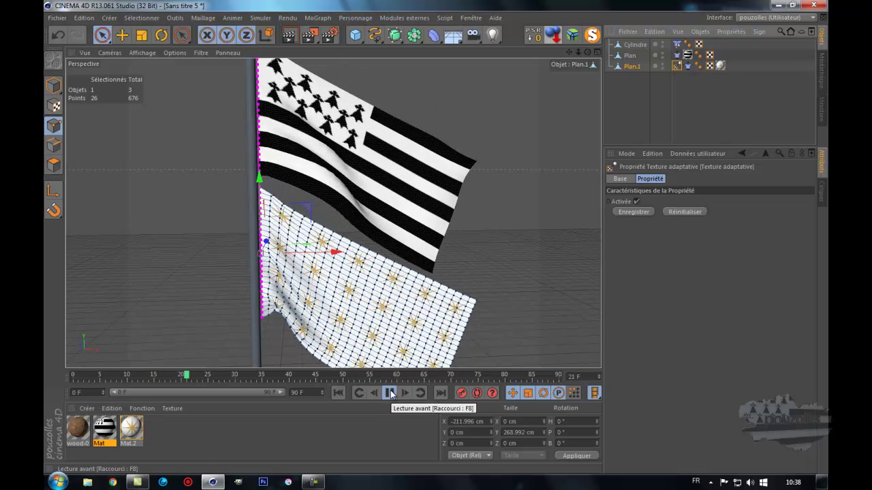
Check in the running simulation that the stars follow the deforming cloth, and return to frame 0
left_click(390, 393)
left_click(338, 393)
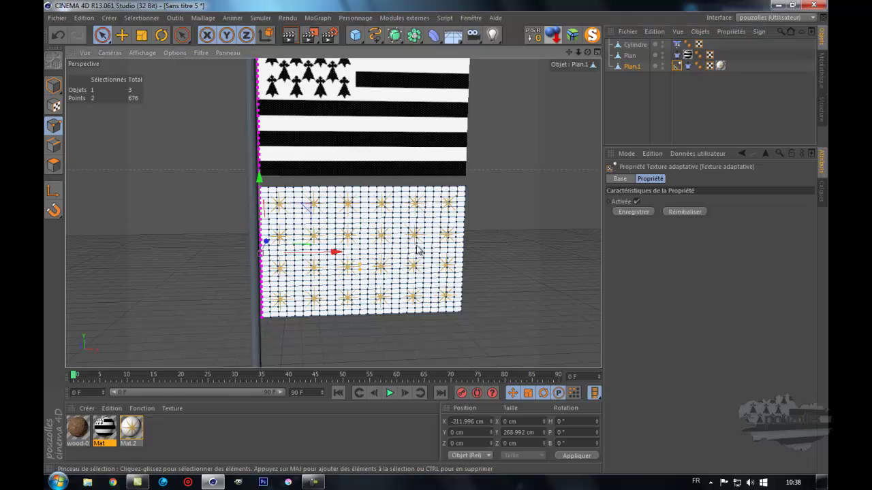
left_click(360, 267)
Set the lower flag's cloth wind direction X to 8 cm and its wind intensity to 8
left_click(687, 65)
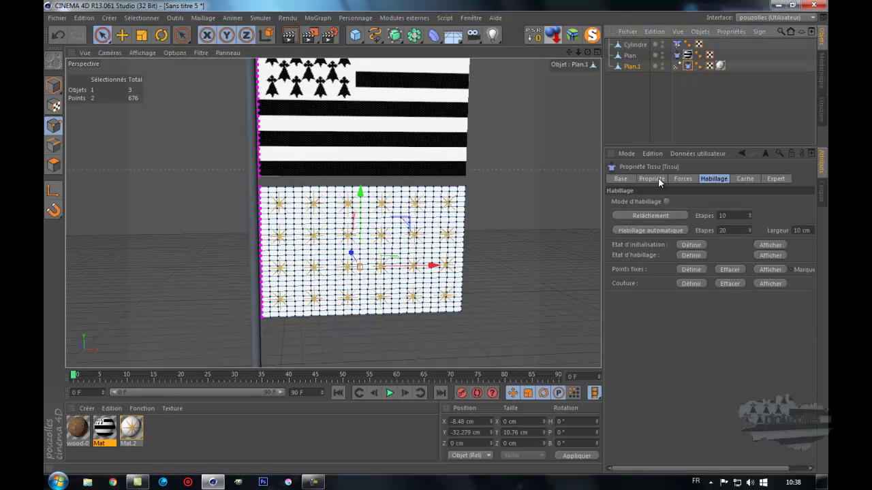
left_click(683, 180)
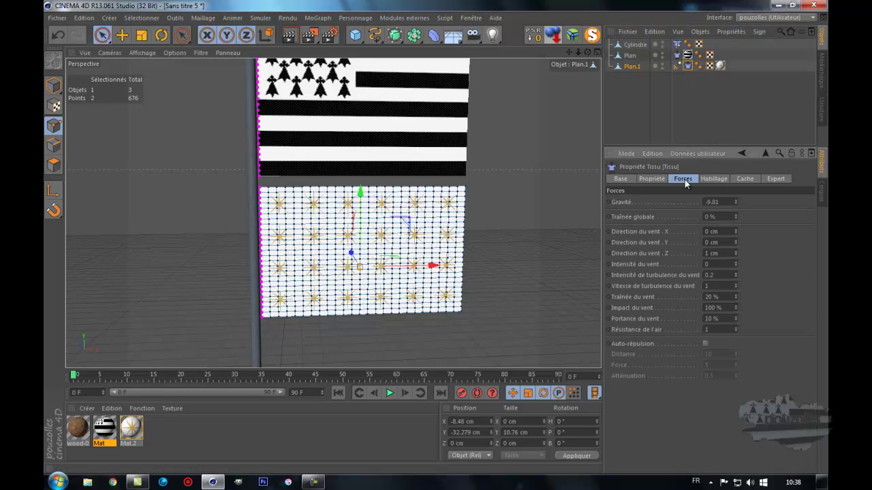
left_click(721, 232)
type("8")
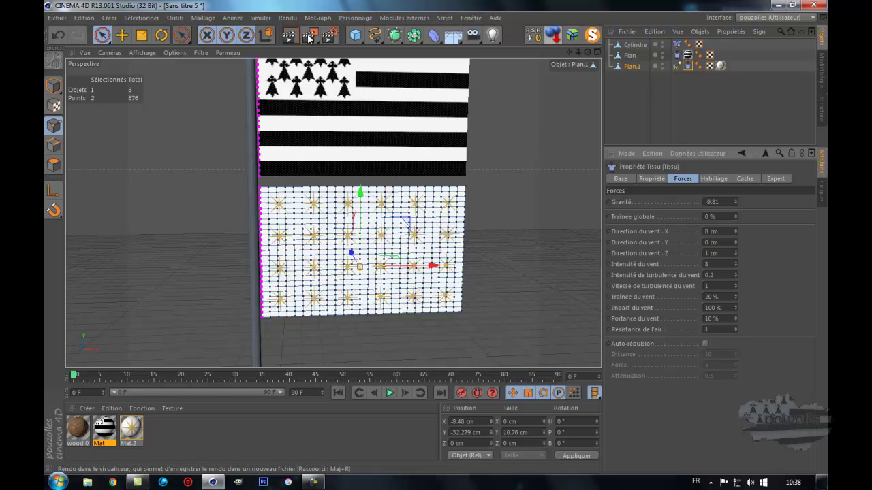
Play the simulation to watch both flags in the wind, return to frame 0 and deselect the lower flag's points
left_click(389, 395)
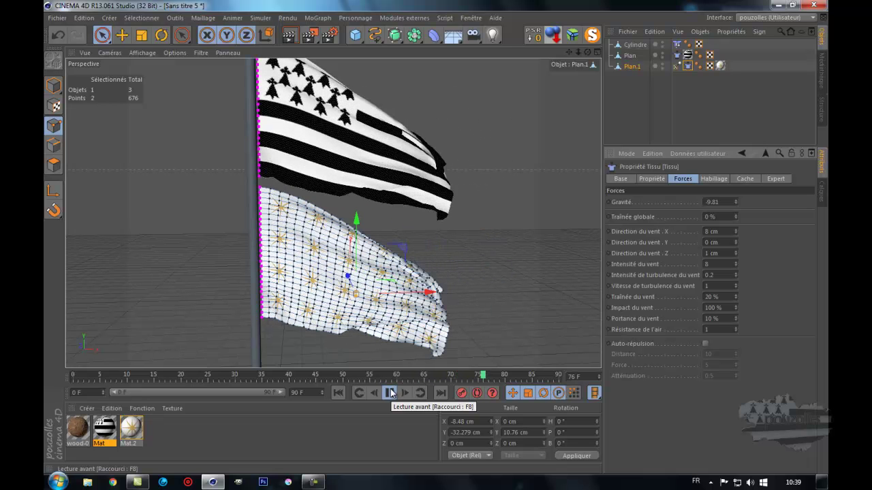
left_click(390, 393)
left_click(338, 393)
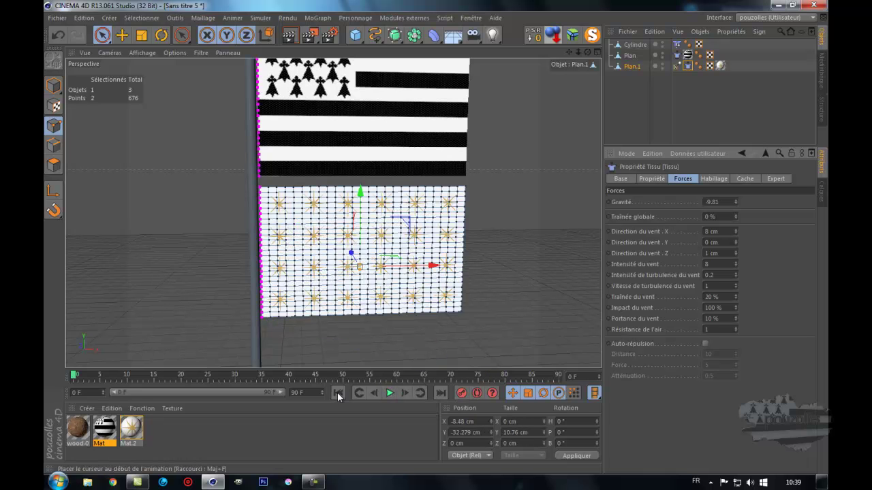
left_click(373, 104)
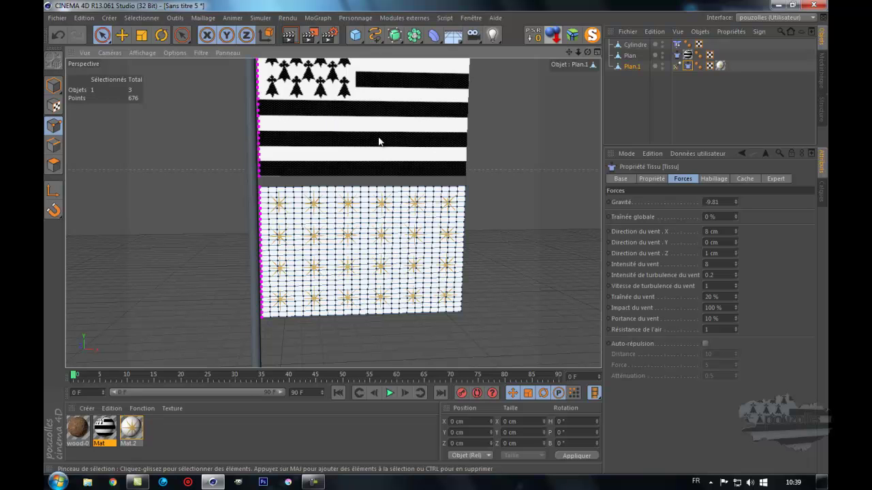
Copy the pole's Collision tag onto both flag planes, Plan and Plan.1, and clear the object selection
left_click(677, 45)
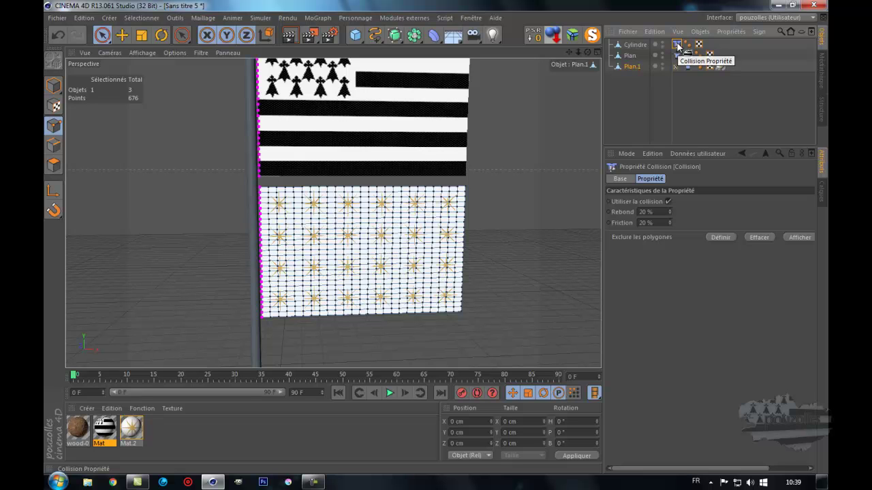
left_click_drag(677, 45, 691, 66, "ctrl")
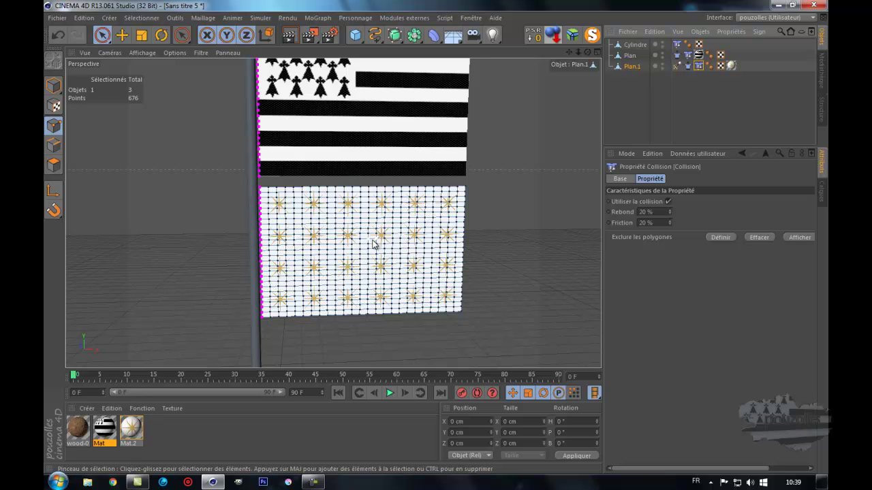
left_click(631, 45)
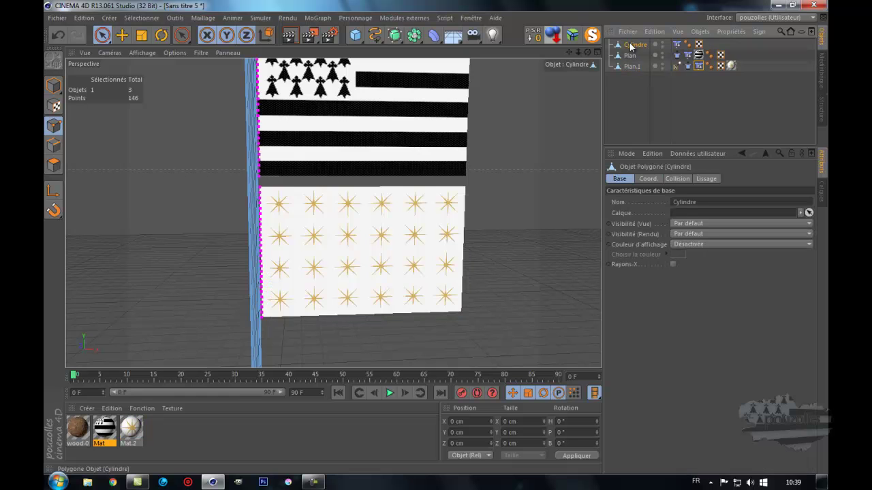
left_click(633, 96)
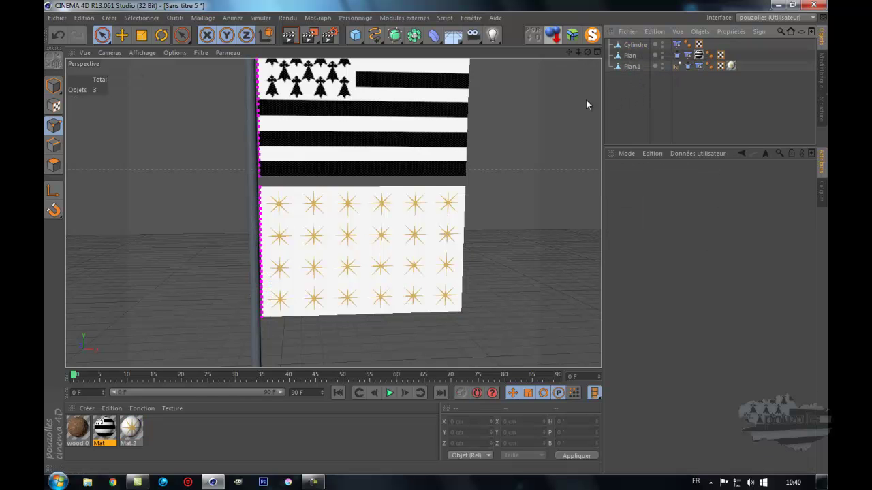
scroll(540, 115, "down", 4)
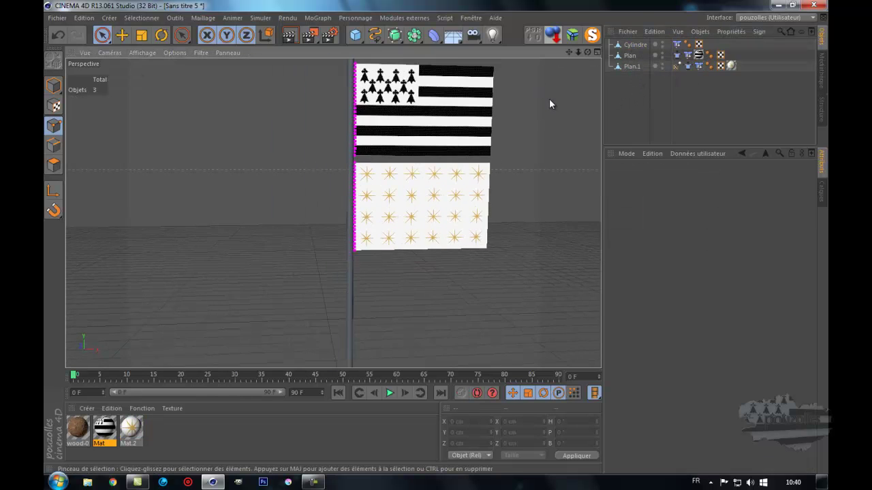
Play the simulation with both flags fully in view to check how they collide, and return to frame 0
scroll(230, 325, "down", 3)
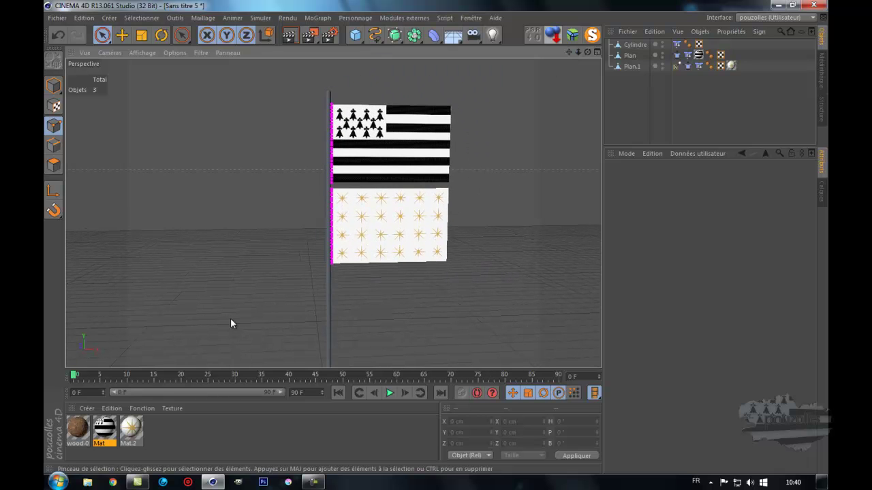
left_click(390, 393)
left_click(338, 393)
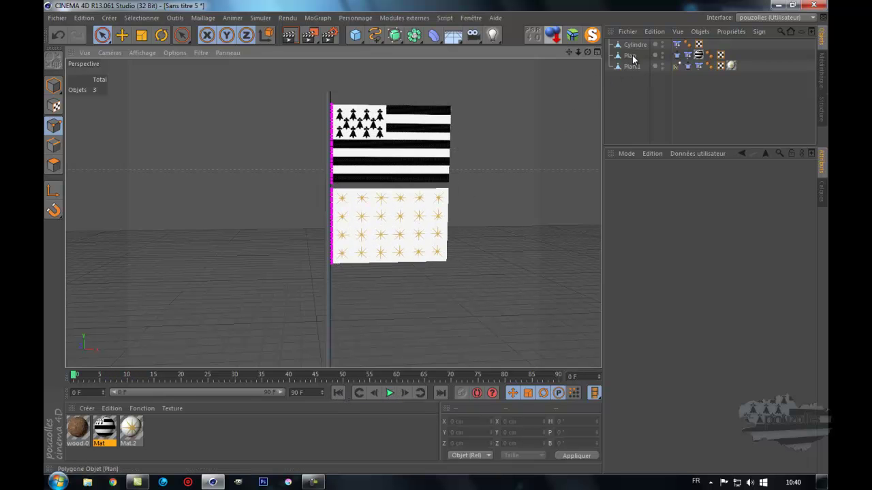
Select both flag planes, run the simulation to frame 22 for a viewport render, and return to frame 0
left_click_drag(631, 55, 631, 68)
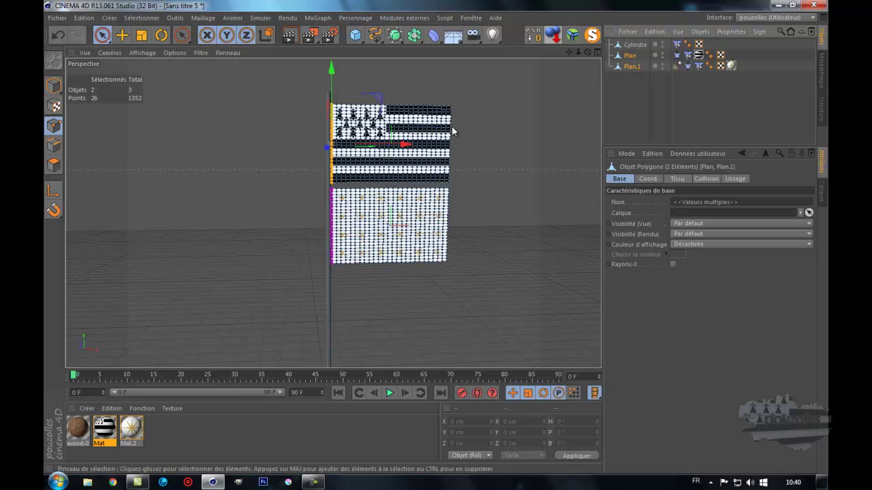
scroll(395, 194, "up", 5)
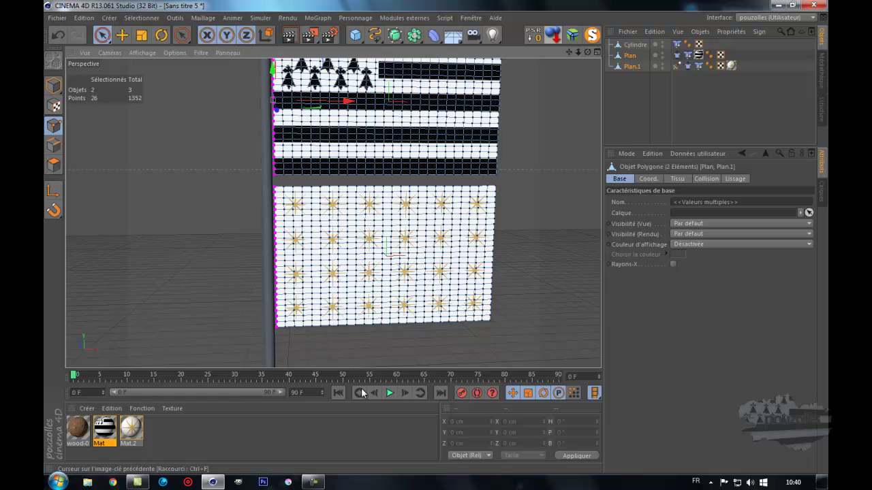
left_click(390, 394)
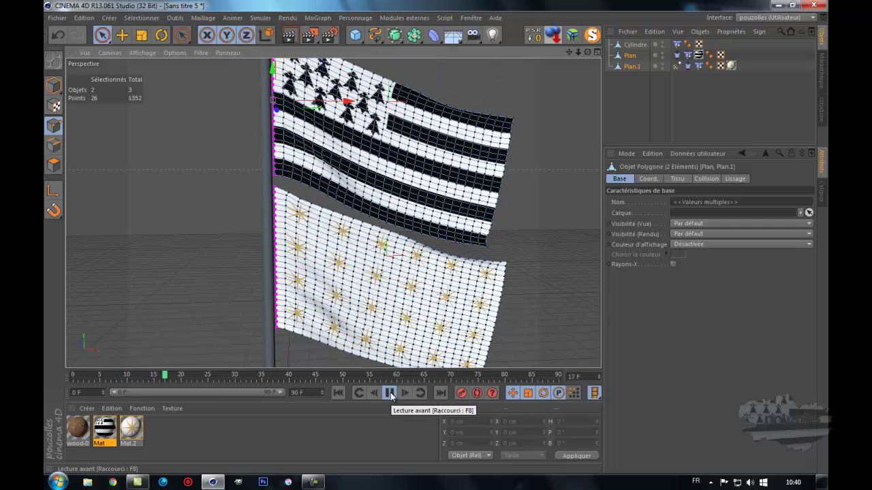
left_click(389, 393)
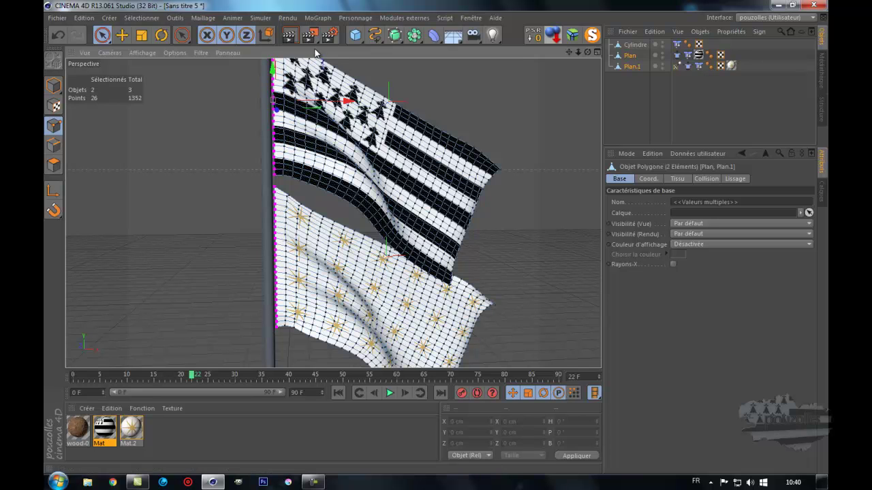
left_click(289, 35)
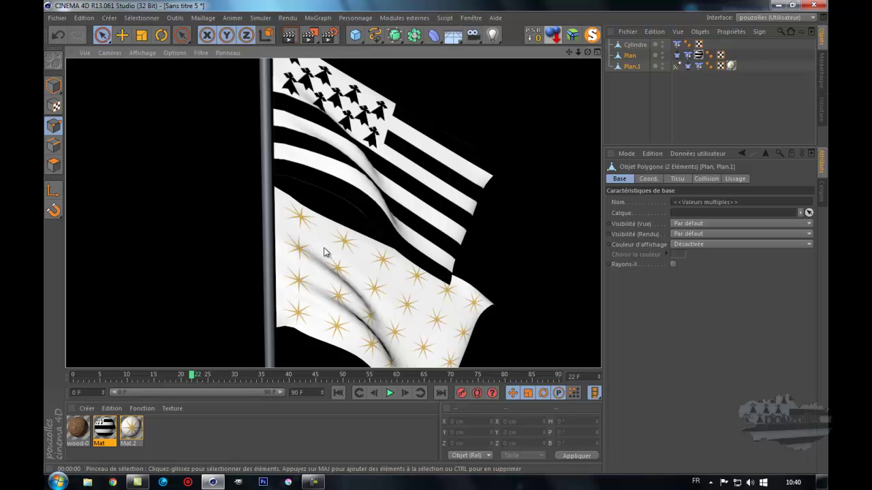
left_click_drag(195, 375, 74, 375)
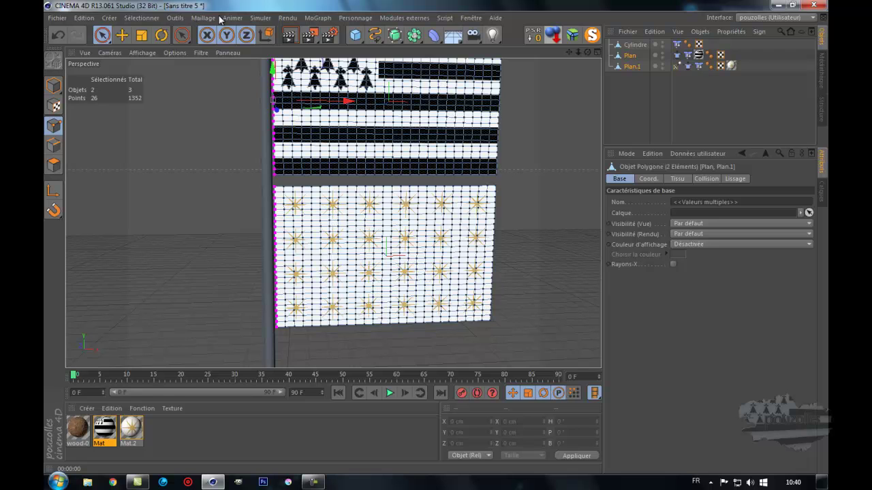
Add a Cloth NURBS object and make the striped flag plane, Plan, its child
left_click(262, 18)
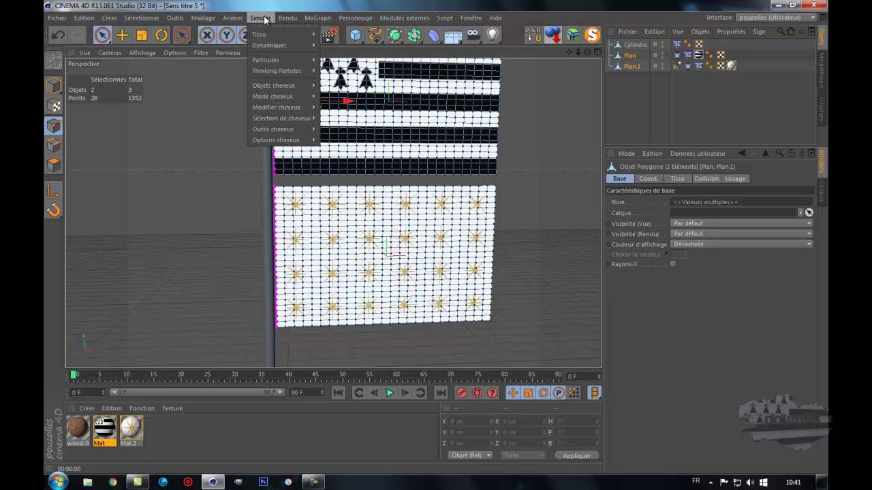
mouse_move(268, 47)
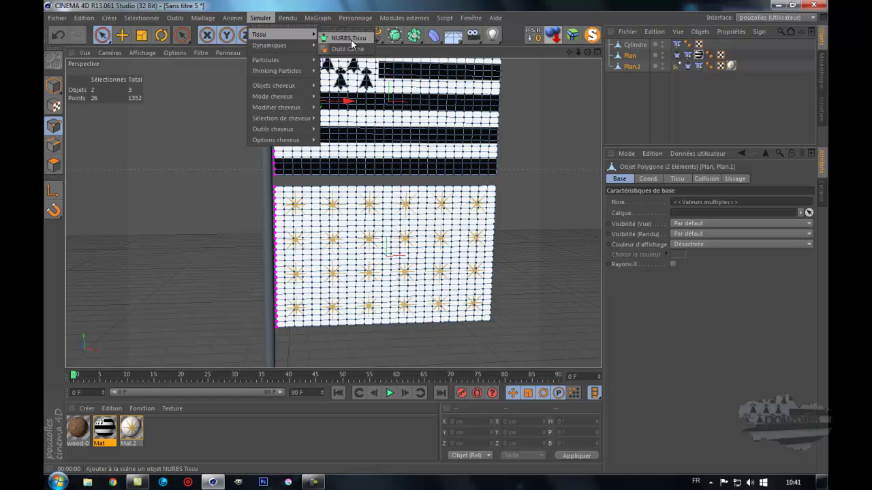
left_click(351, 39)
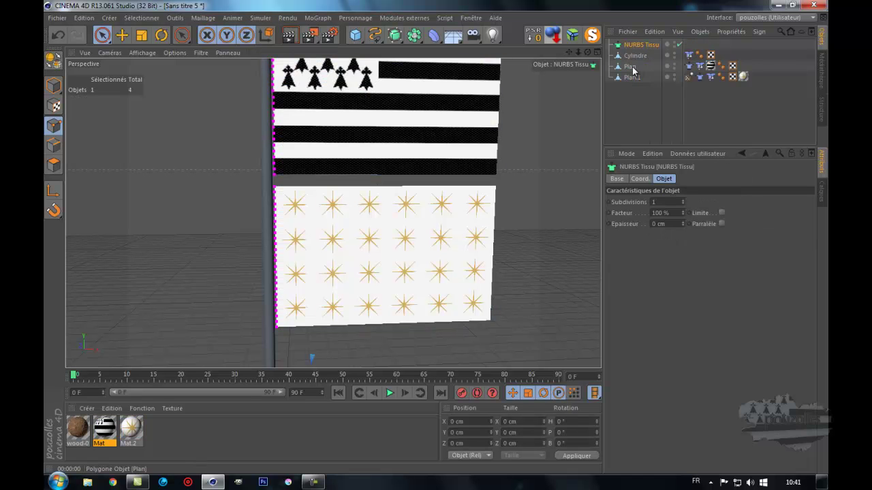
left_click_drag(630, 71, 636, 46)
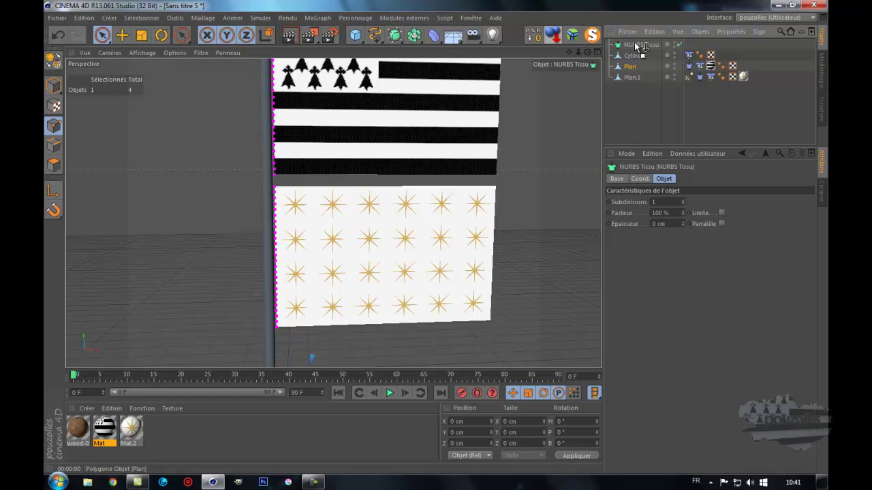
left_click(637, 45)
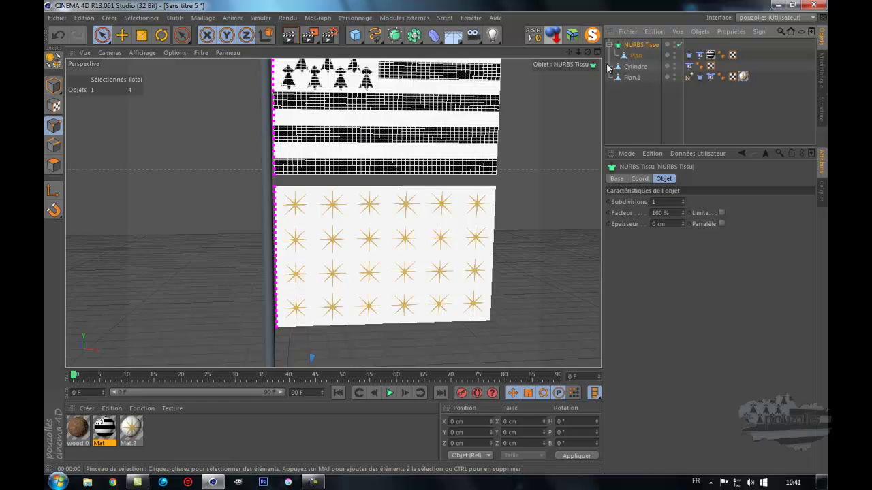
Take Plan out of the Cloth NURBS hierarchy and delete the Cloth NURBS object
left_click_drag(639, 80, 637, 83)
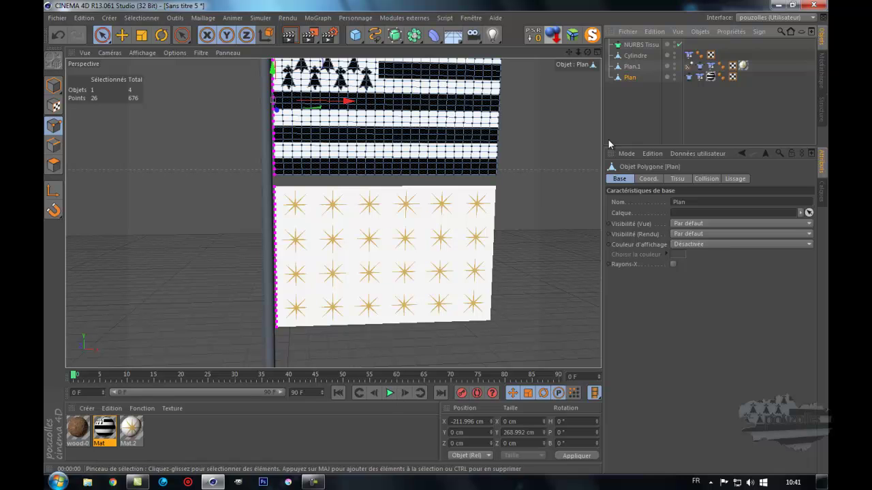
left_click(639, 45)
key("Delete")
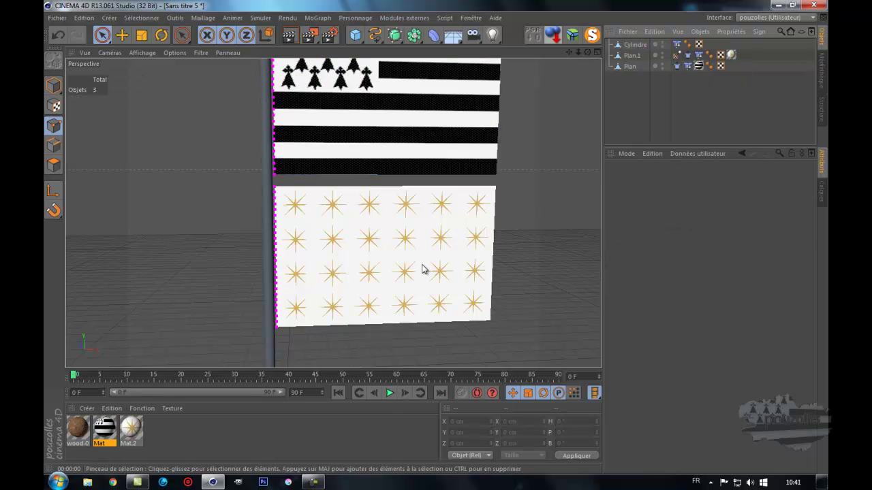
Preview both flags in the running simulation, and set the wind turbulence intensity in Plan.1's Cloth tag to 1
left_click(389, 393)
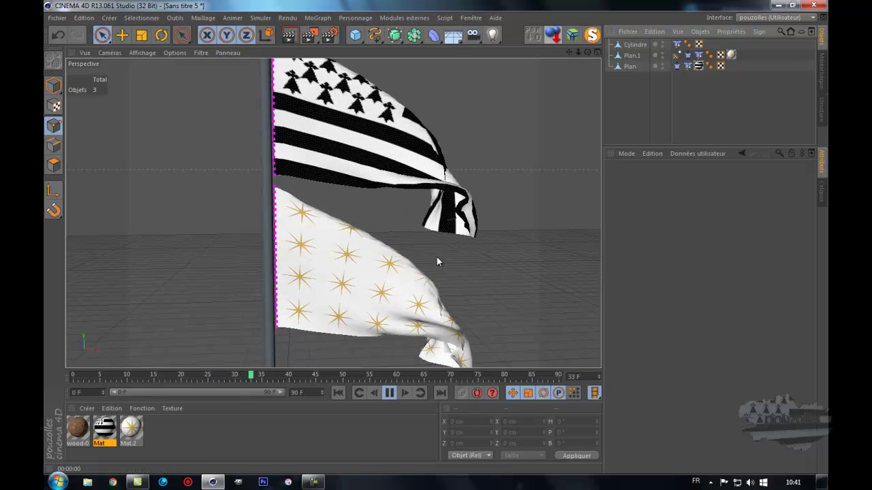
left_click(390, 393)
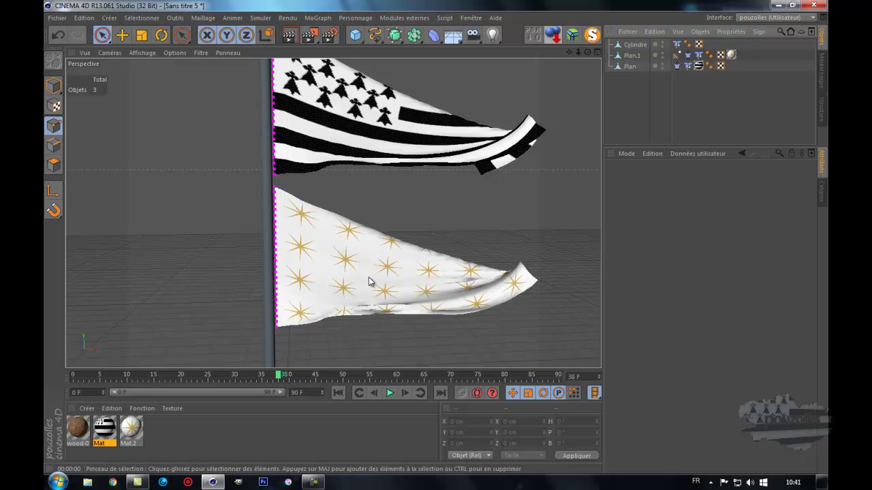
left_click(629, 66)
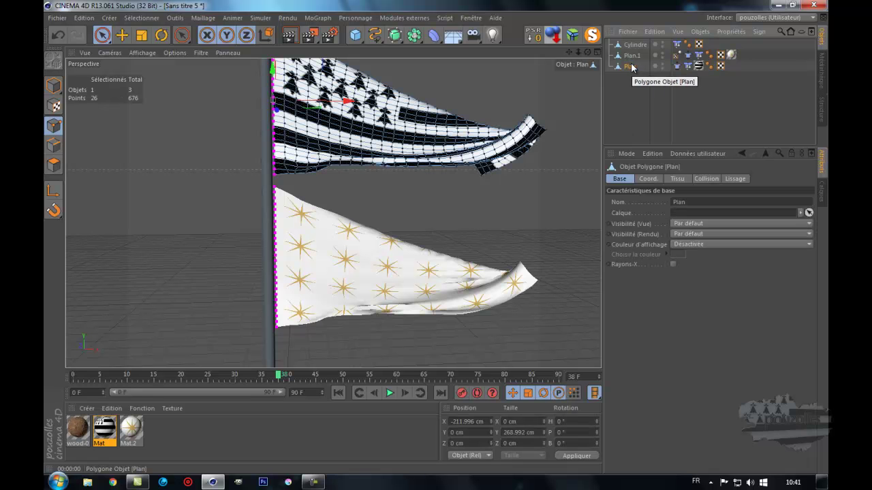
left_click(644, 56)
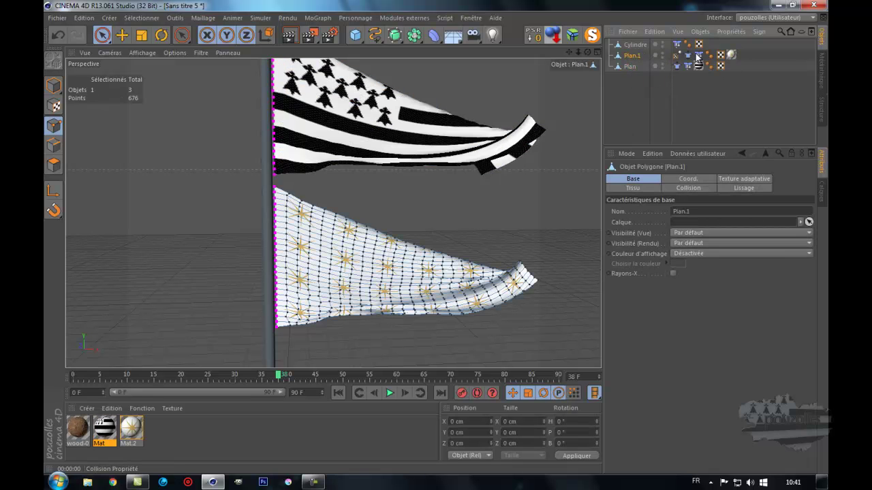
left_click(688, 55)
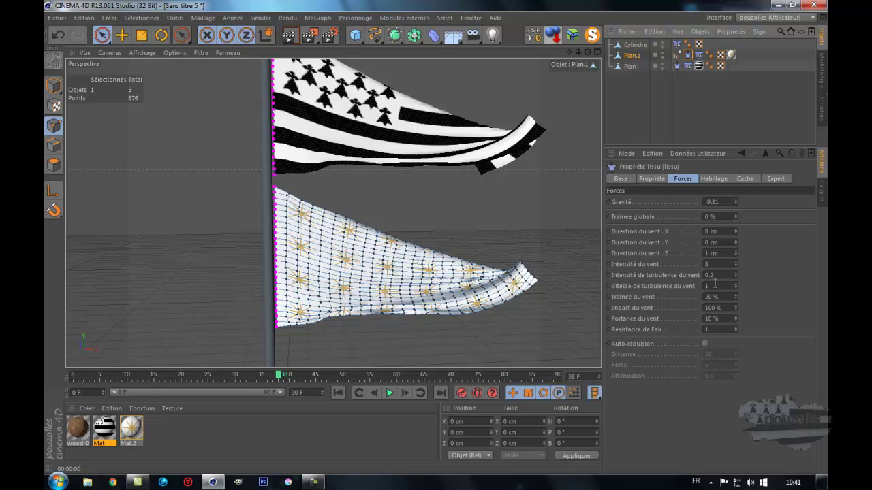
left_click_drag(715, 275, 702, 275)
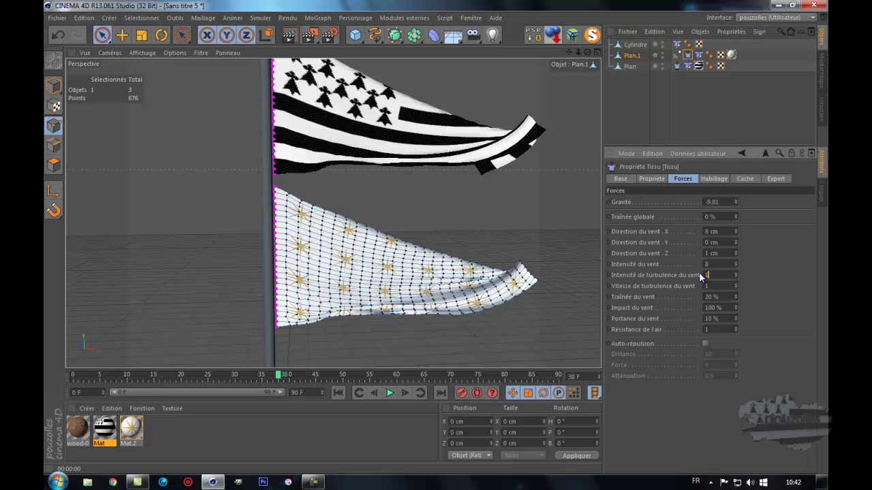
type("1")
key("Return")
Play the simulation from frame 0 to check the lower flag's stronger turbulence, and return to frame 0
left_click(337, 393)
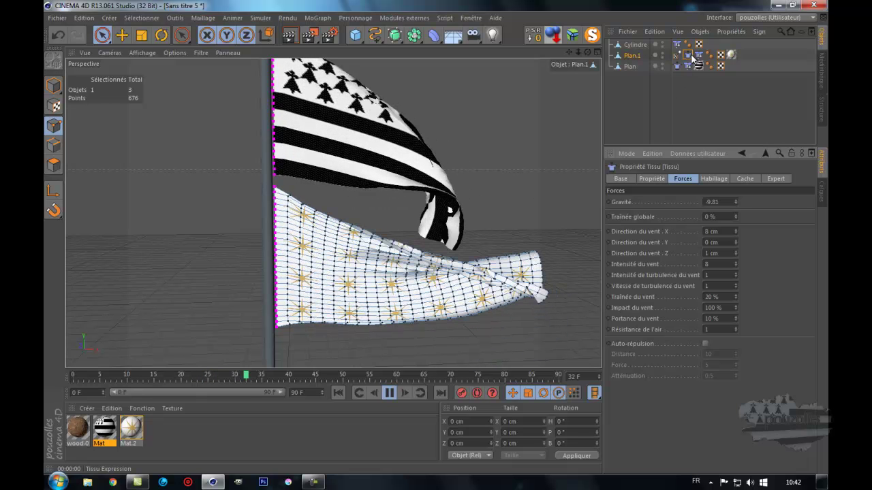
left_click(390, 393)
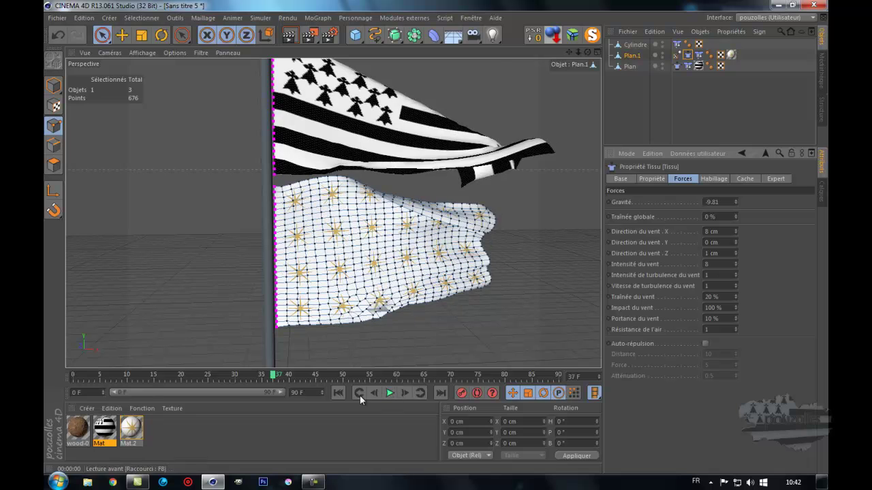
left_click(338, 393)
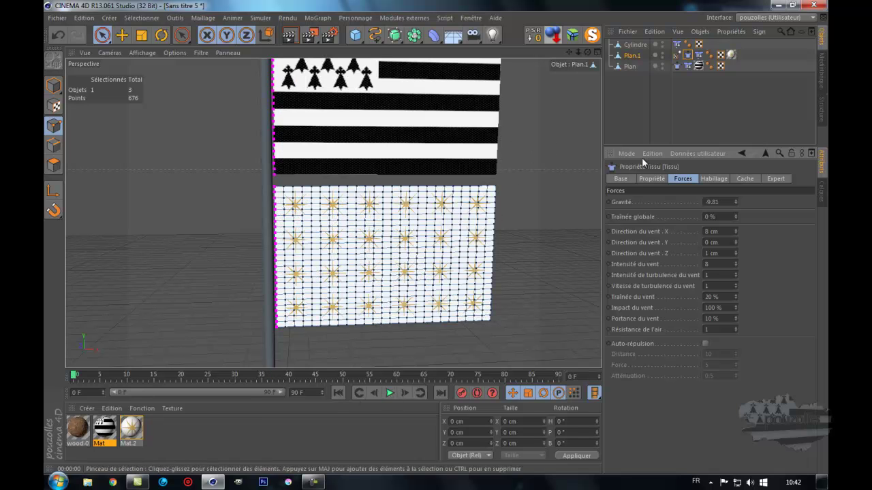
Delete the copied Collision tags from both flag planes, Plan.1 and Plan
left_click(700, 55)
key("Delete")
left_click(688, 66)
key("Delete")
Add a new simulation Collision tag to each flag plane, first Plan.1 and then Plan
right_click(635, 58)
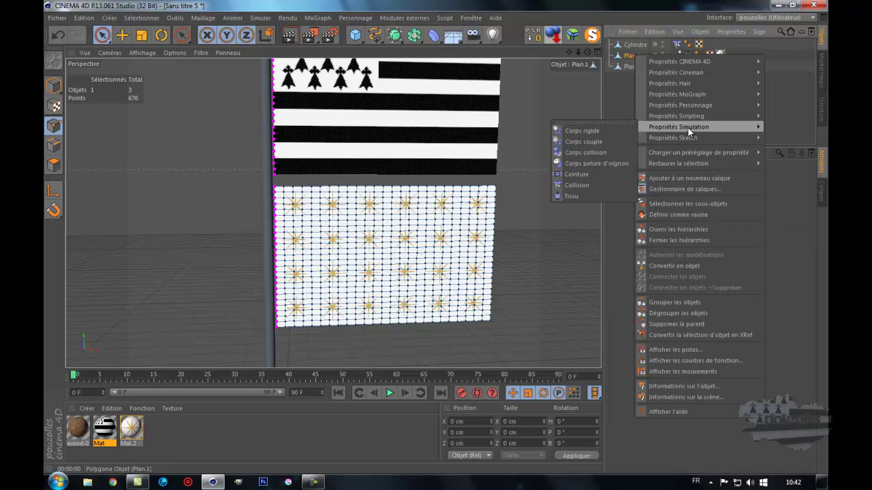
mouse_move(674, 127)
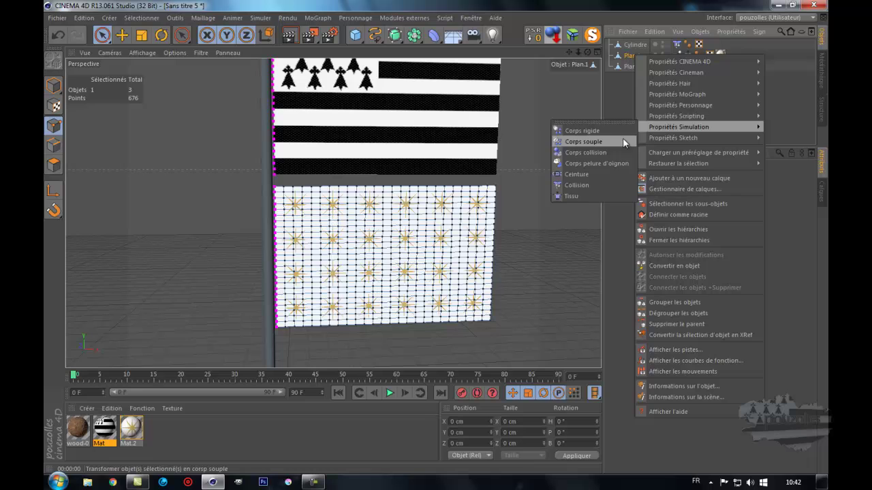
left_click(587, 184)
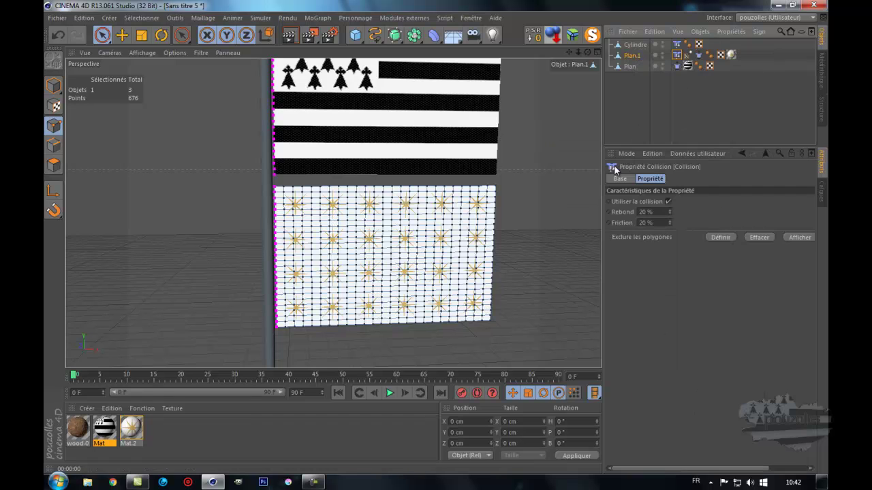
right_click(634, 69)
mouse_move(671, 136)
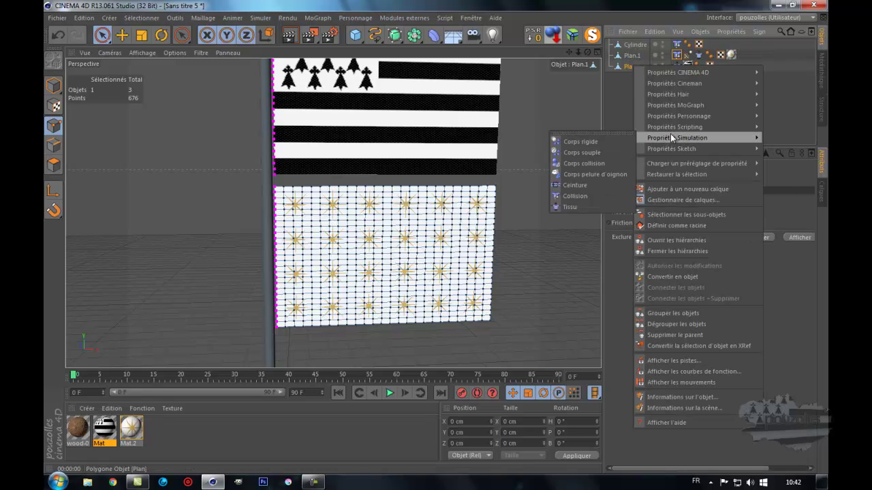
left_click(574, 196)
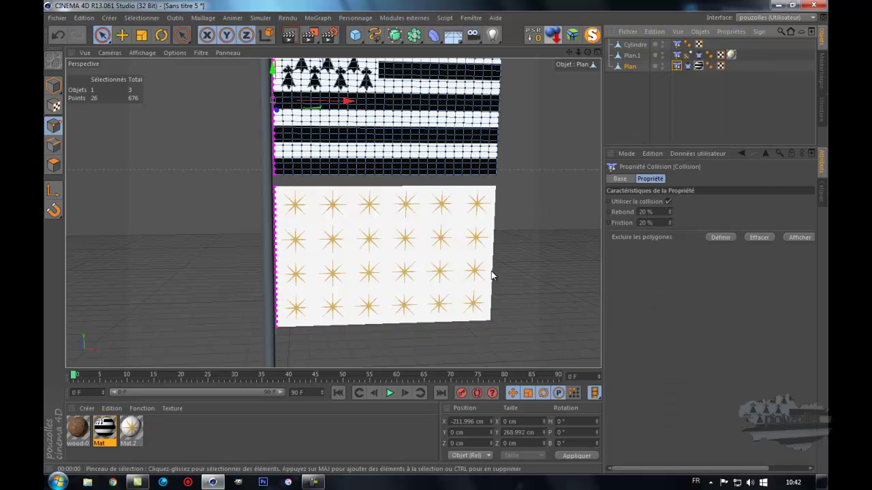
Play the simulation to frame 36 to check the flag collisions, and remove the Collision tag from Plan.1
left_click(390, 394)
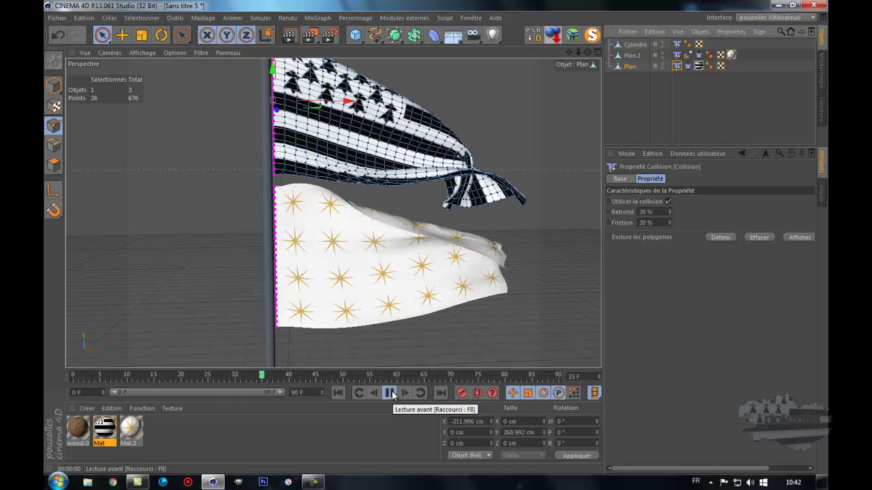
left_click(390, 393)
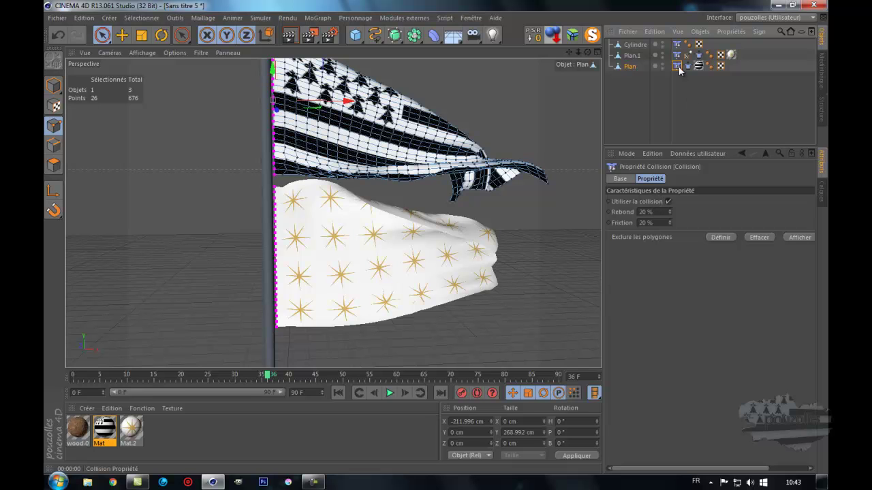
key("ctrl+z")
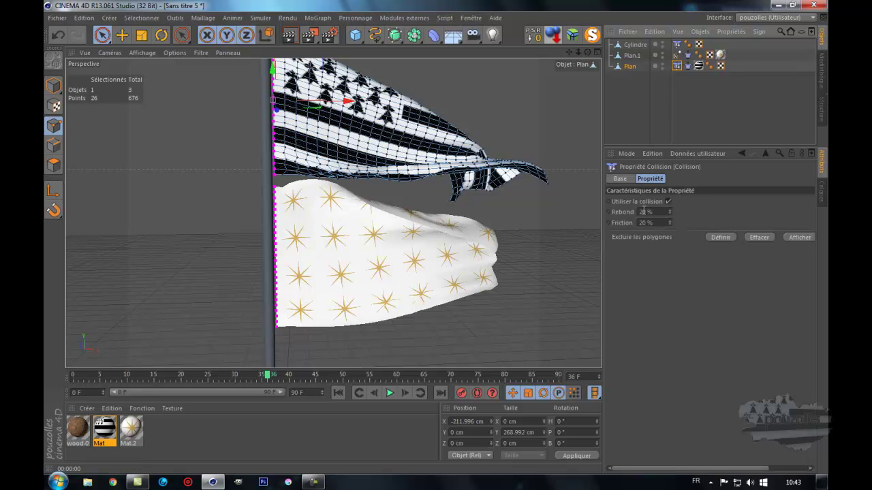
Set the bounce of Plan's Collision tag to 60 % and preview the simulation from frame 0
left_click(647, 211)
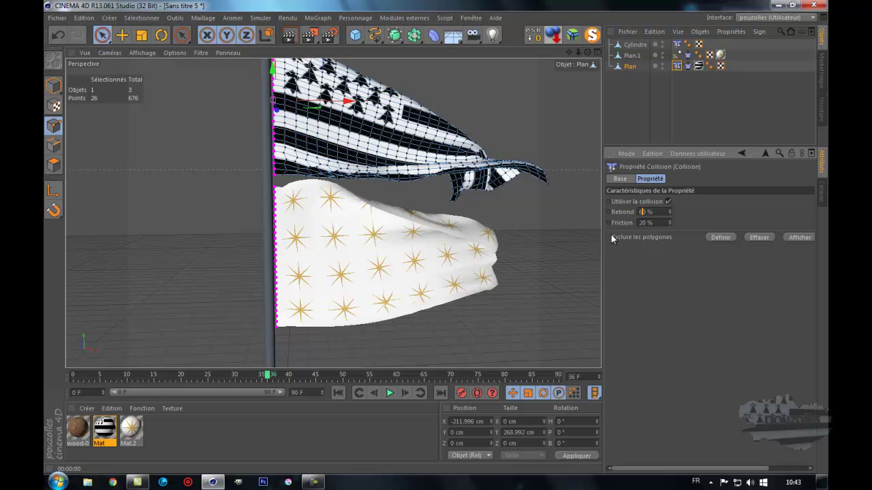
left_click(338, 393)
left_click(390, 393)
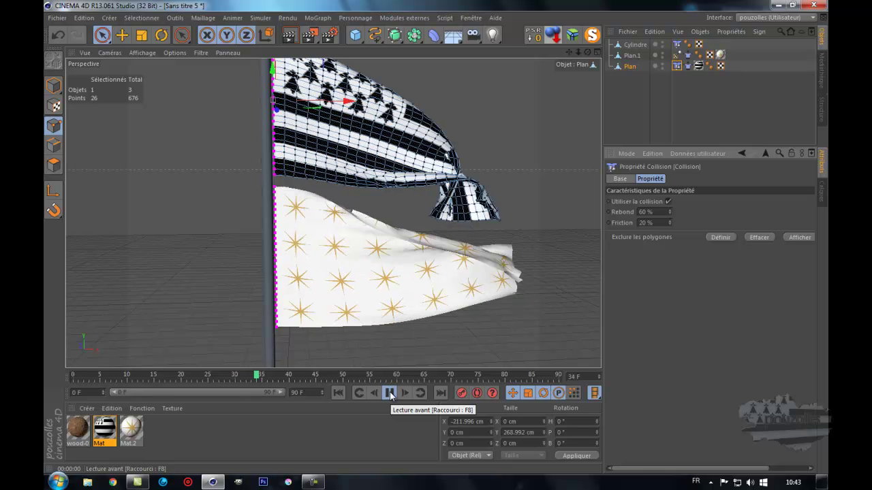
left_click(390, 393)
scroll(432, 301, "down", 2)
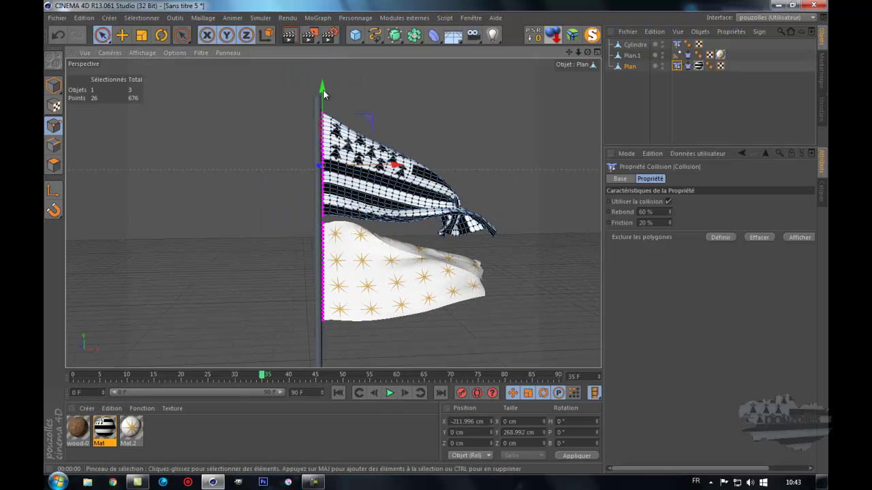
Set the render anti-aliasing to Au mieux, adjust its minimum level, and render the view to check the flags
left_click(289, 40)
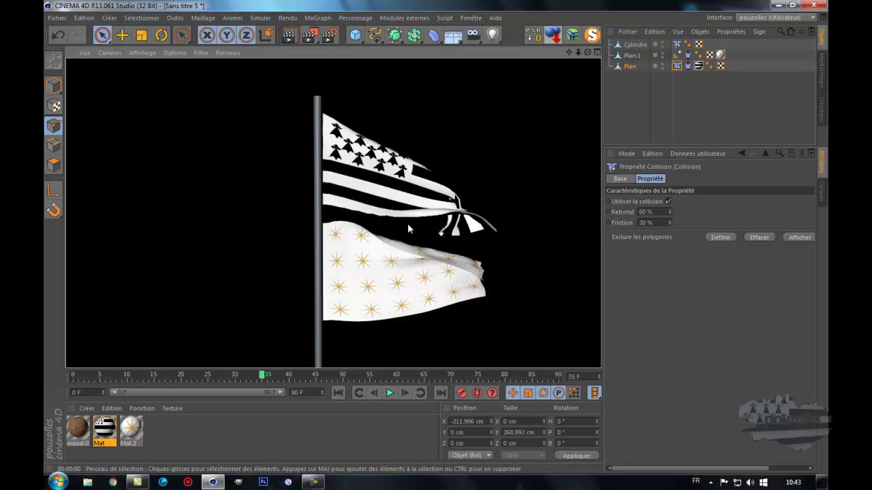
left_click(330, 36)
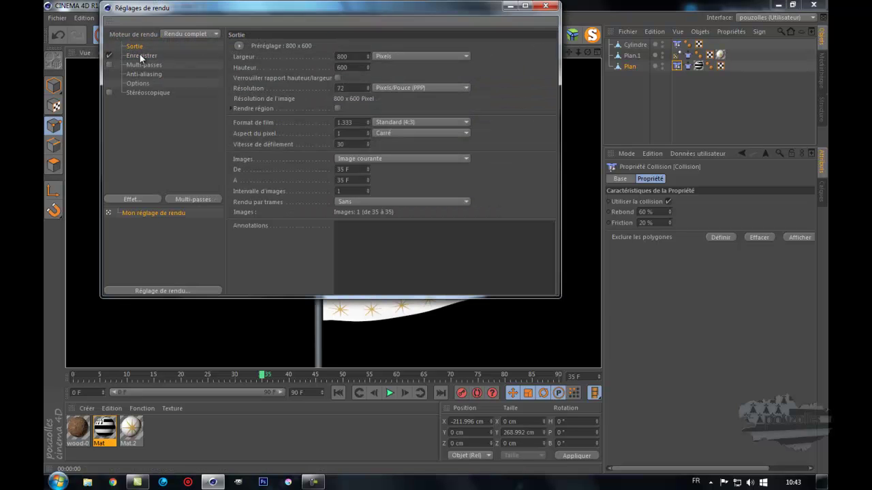
left_click(141, 57)
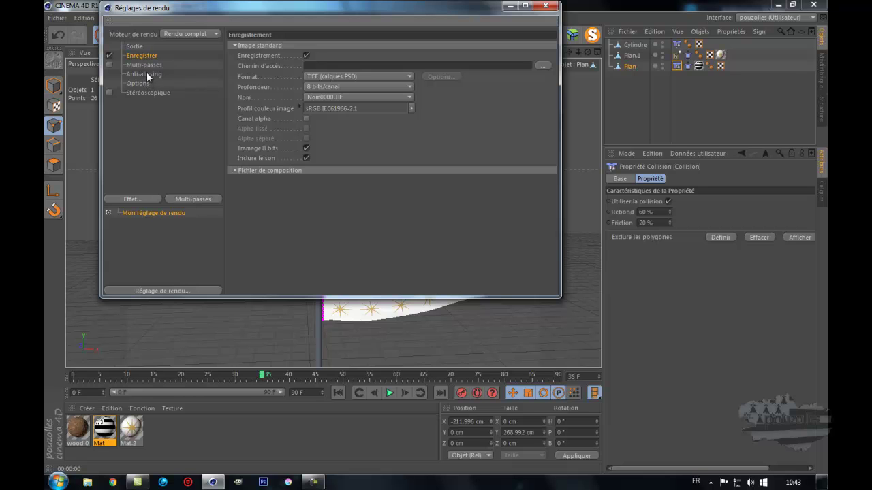
left_click(147, 72)
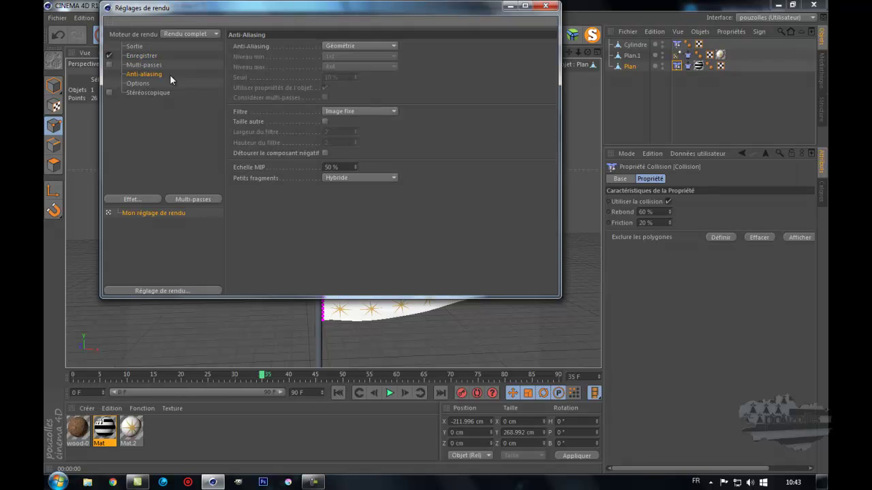
left_click(378, 45)
left_click(368, 70)
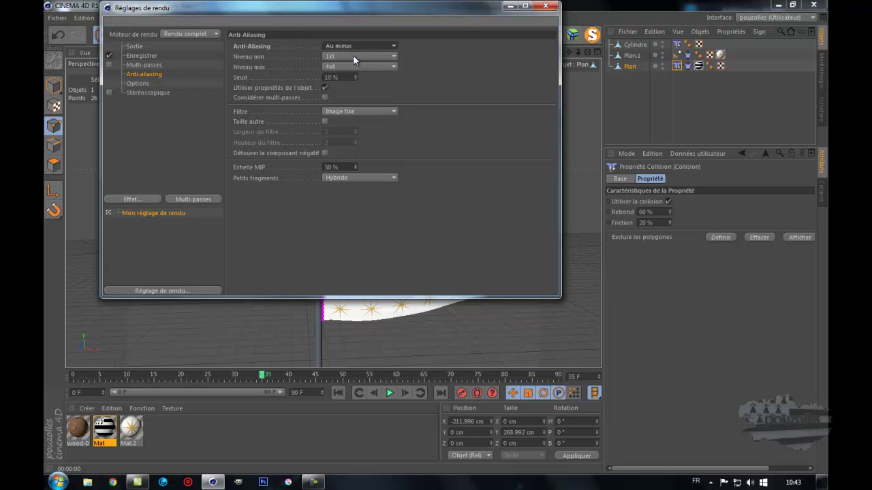
left_click(353, 57)
left_click(358, 78)
left_click(536, 8)
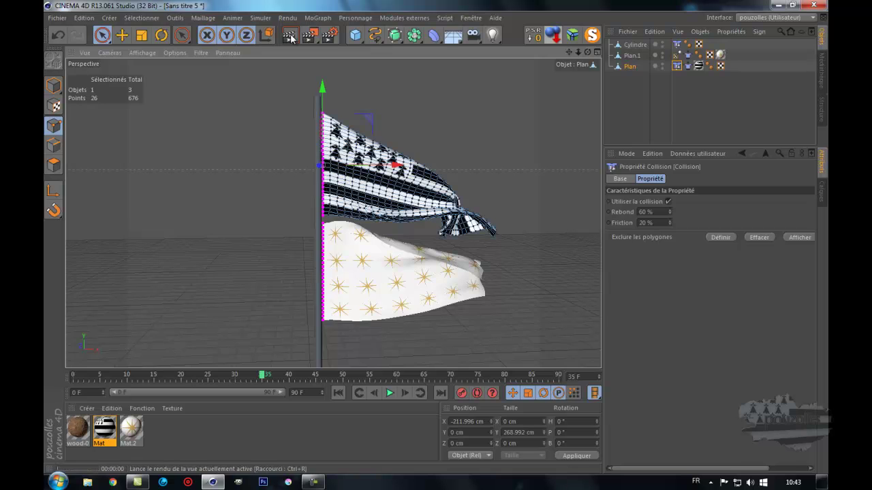
left_click(291, 37)
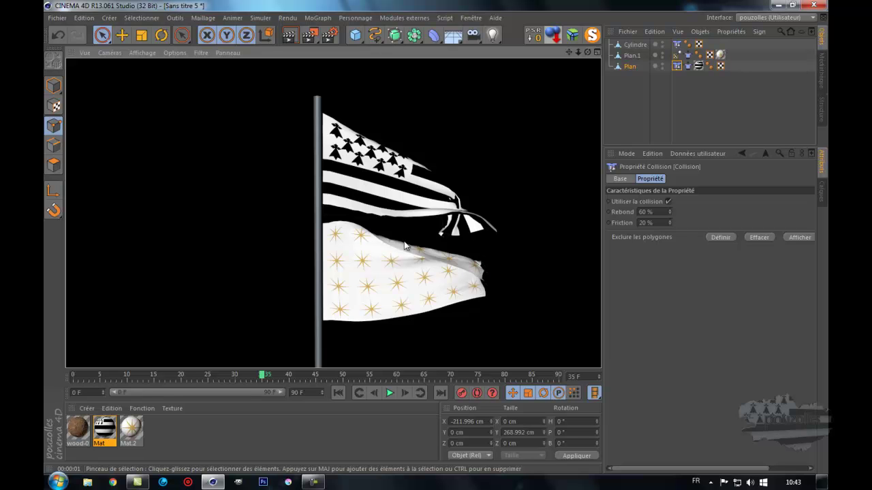
Apply the wood-01 material to the flag pole and render the view
left_click(386, 184)
left_click_drag(80, 431, 334, 335)
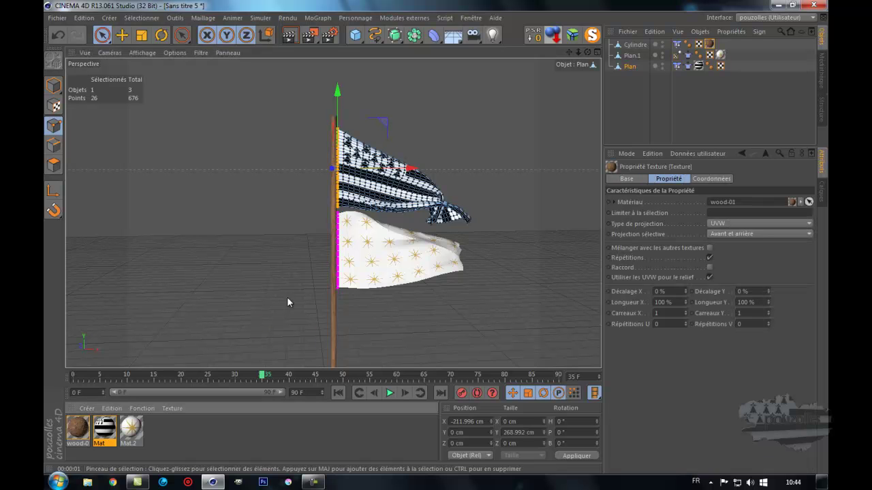
left_click(289, 35)
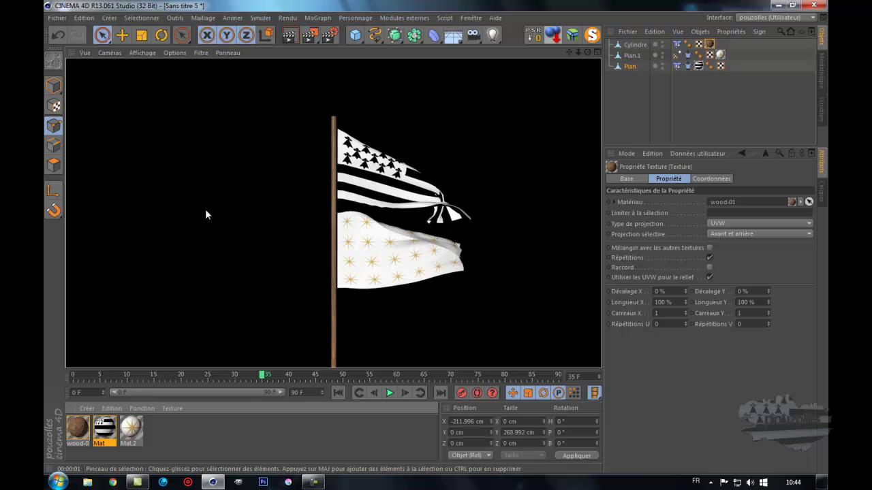
right_click(631, 66)
mouse_move(675, 138)
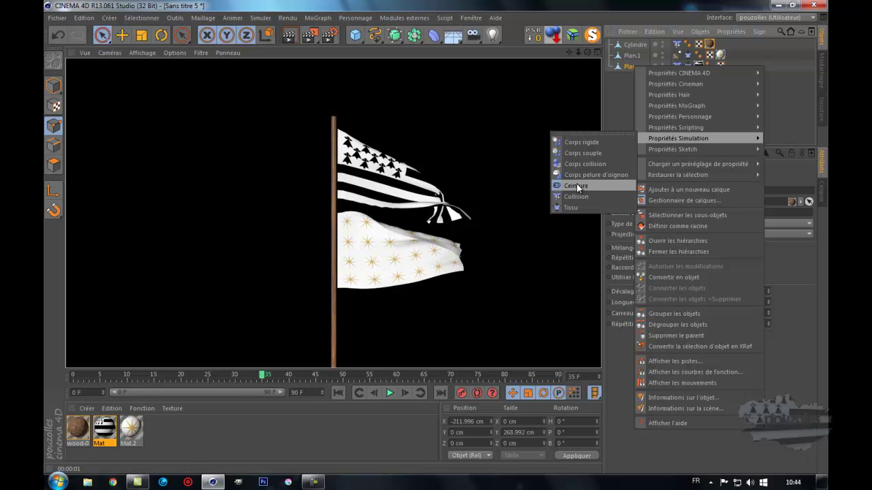
left_click(625, 108)
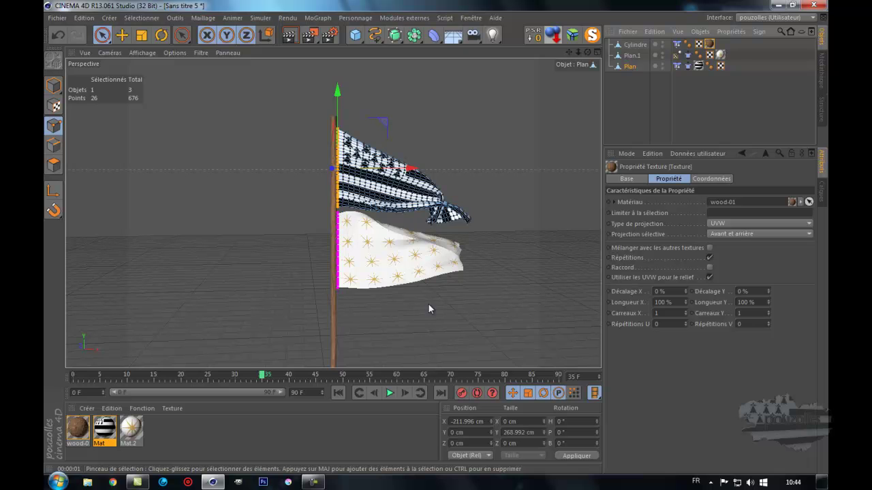
scroll(426, 302, "down", 3)
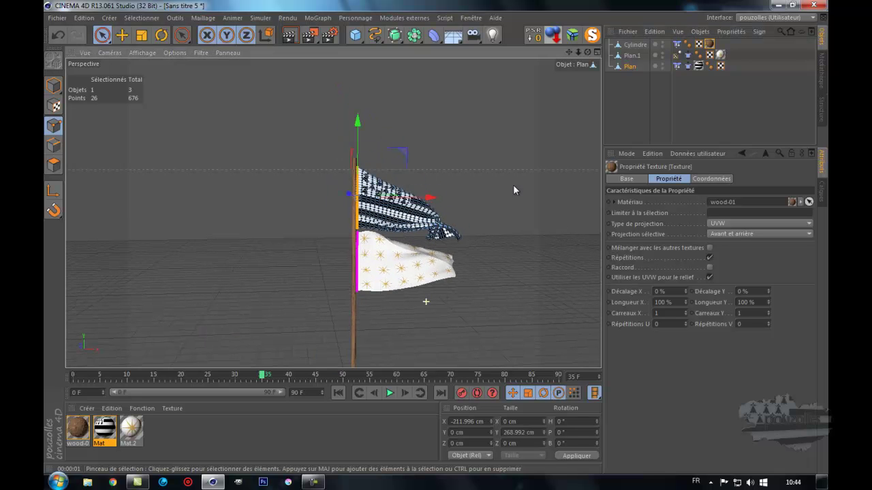